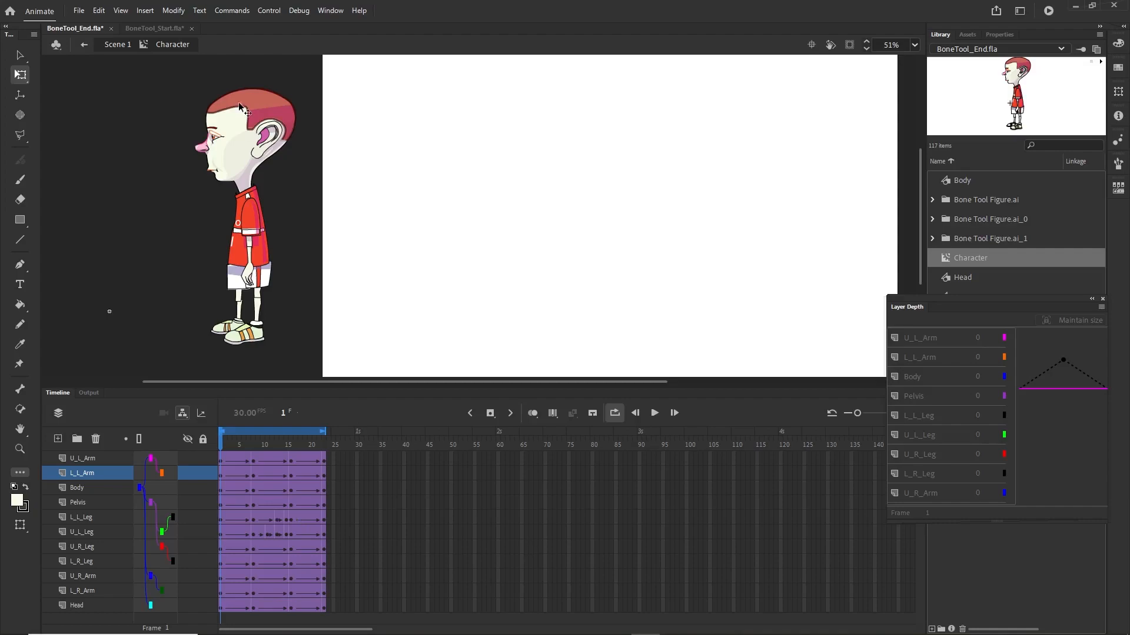
Test the BoneTool_End scene to preview the walking character, and close the preview
left_click(275, 12)
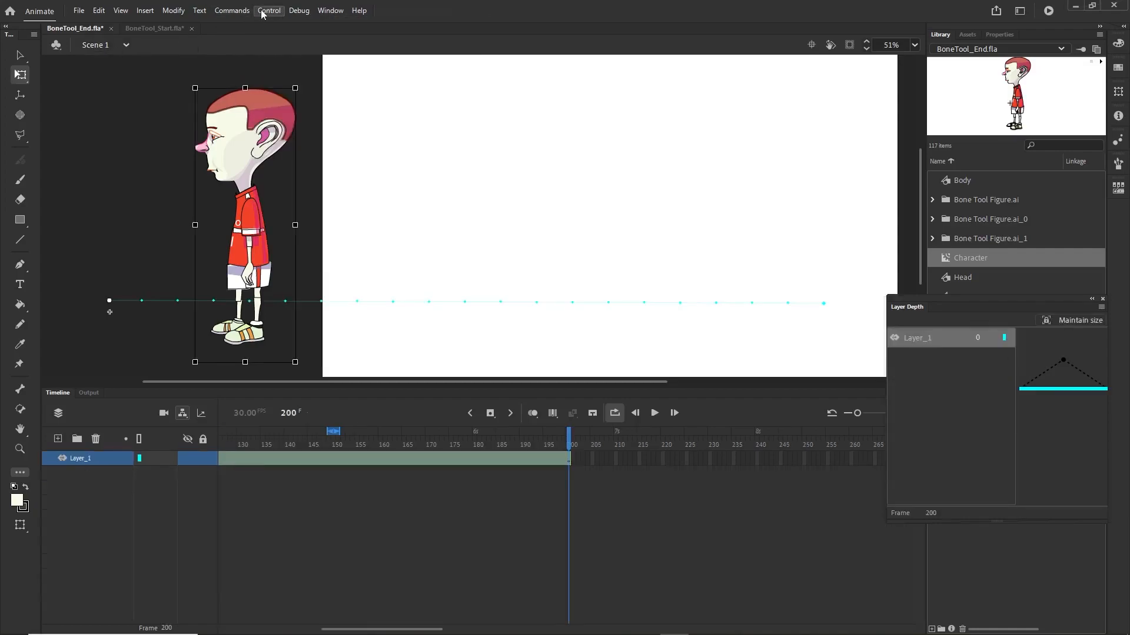
left_click(269, 10)
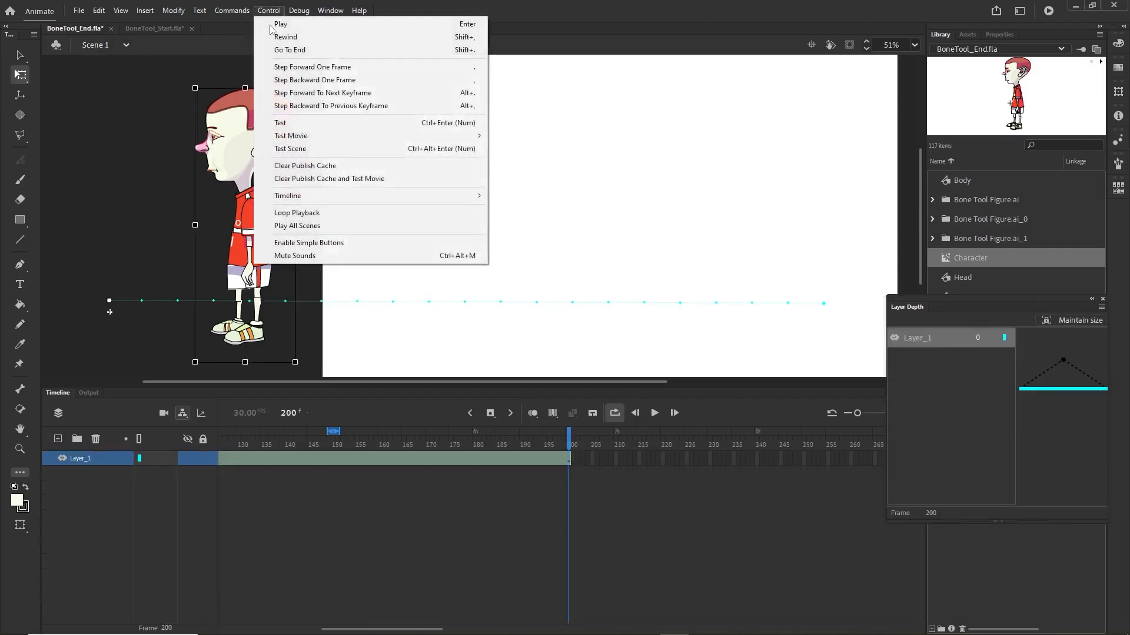
left_click(304, 151)
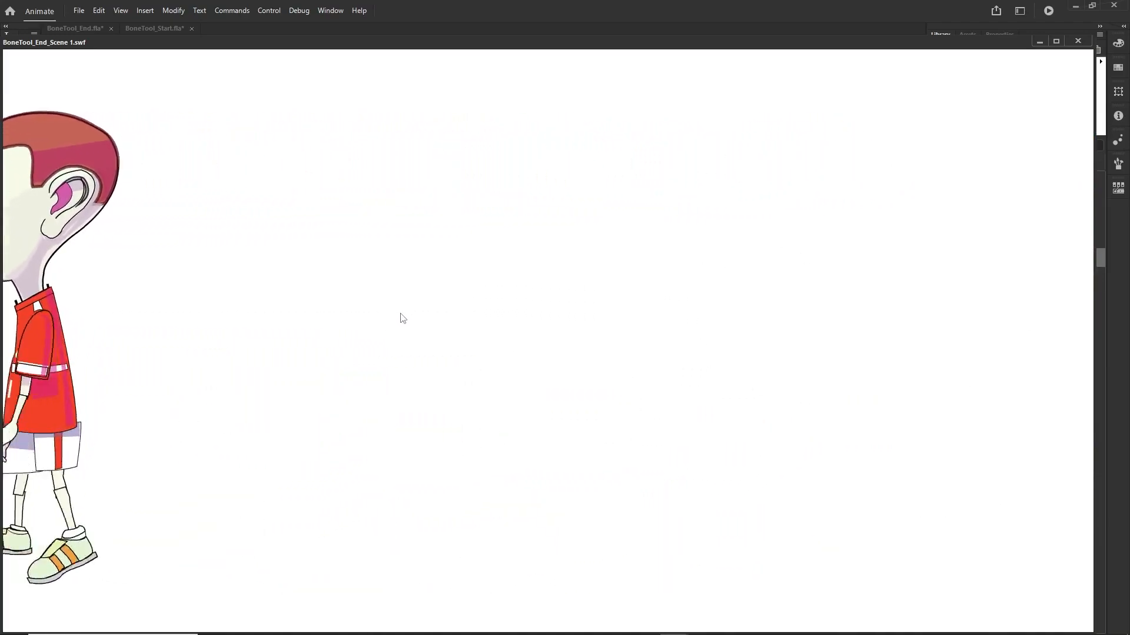
left_click(1079, 42)
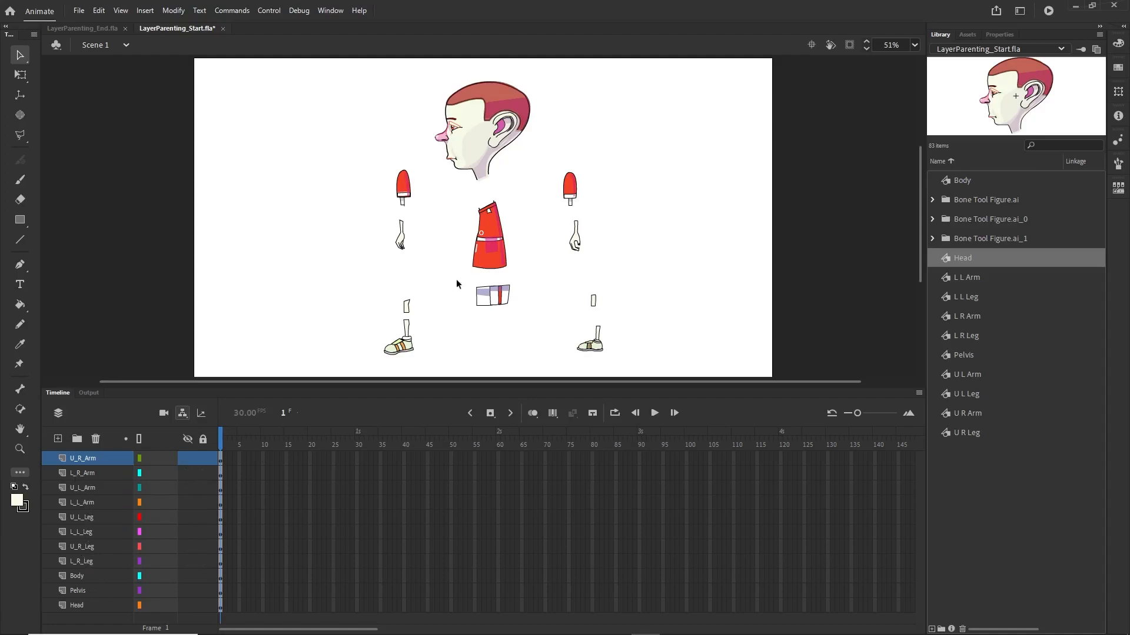
Move the body up to the head's neck, the pelvis under the body, and the upper left arm closer to the torso
left_click(492, 247)
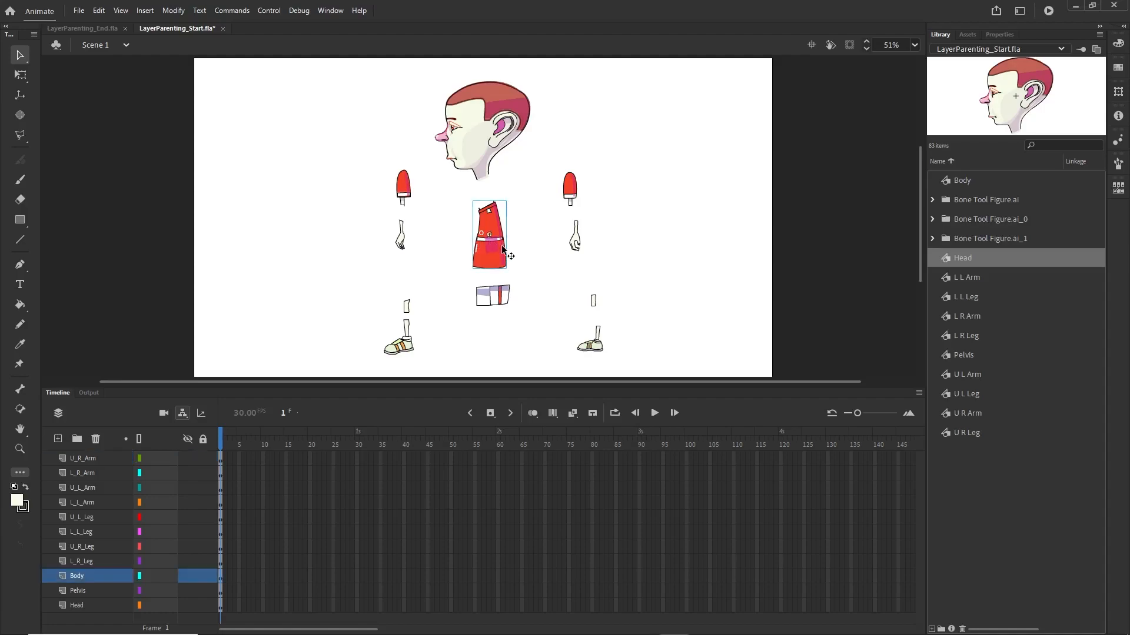
left_click_drag(491, 252, 489, 220)
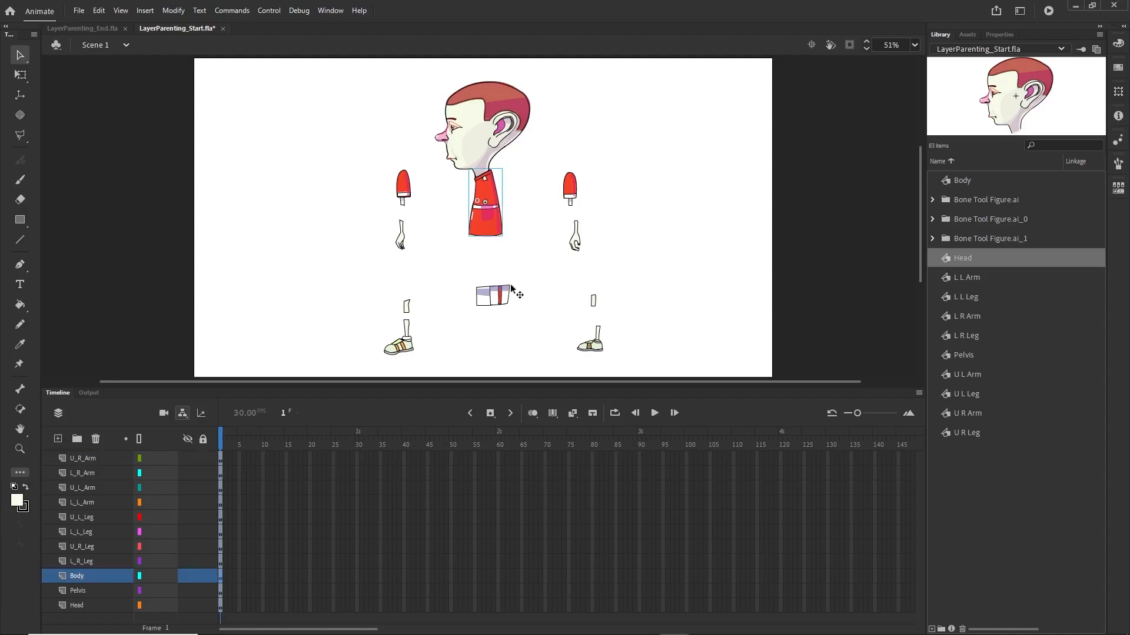
left_click_drag(501, 298, 493, 243)
left_click_drag(403, 189, 434, 202)
mouse_move(577, 184)
left_mouse_down()
mouse_move(492, 192)
mouse_move(576, 183)
left_mouse_up()
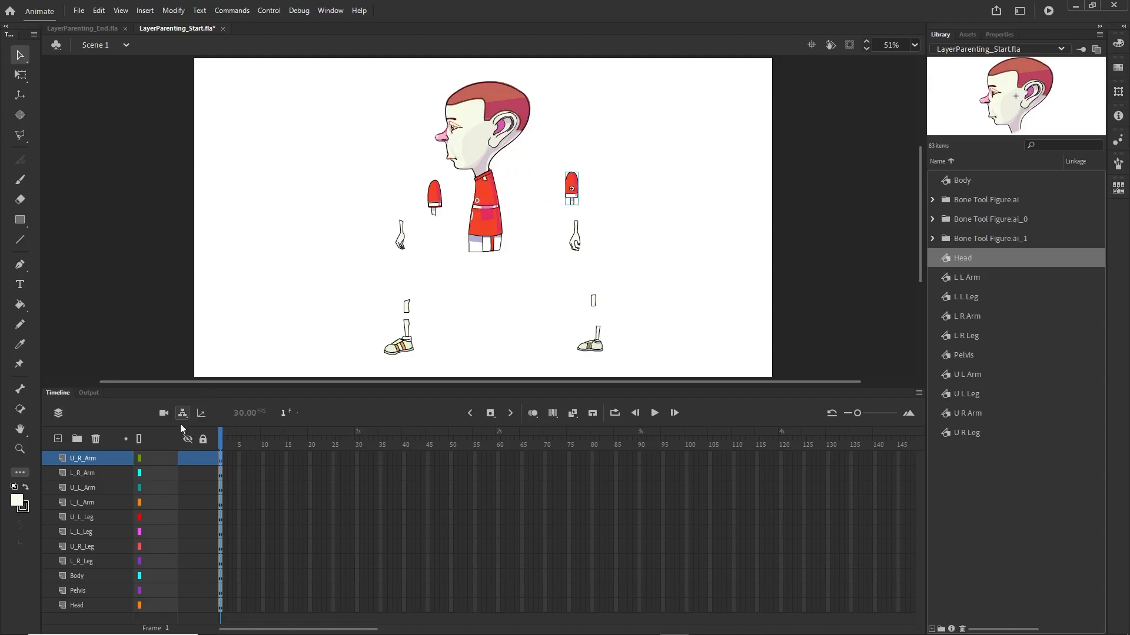
Reorder the U_R_Arm and L_R_Arm layers so that they sit directly below the Body layer
left_click_drag(77, 459, 83, 581)
left_click(86, 458)
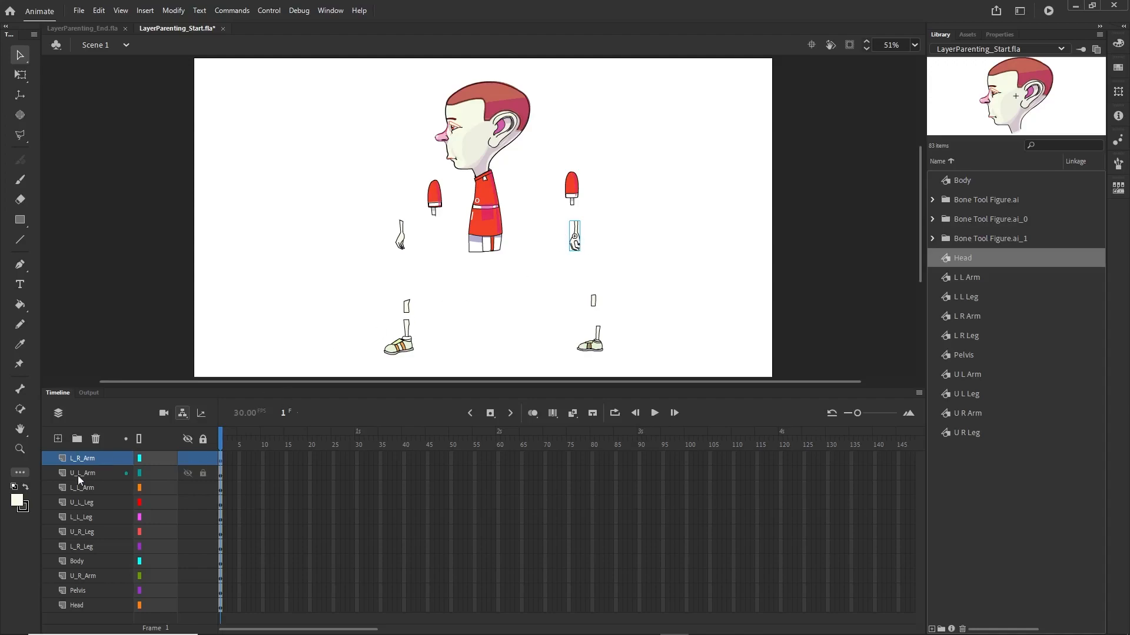
left_click_drag(87, 460, 88, 584)
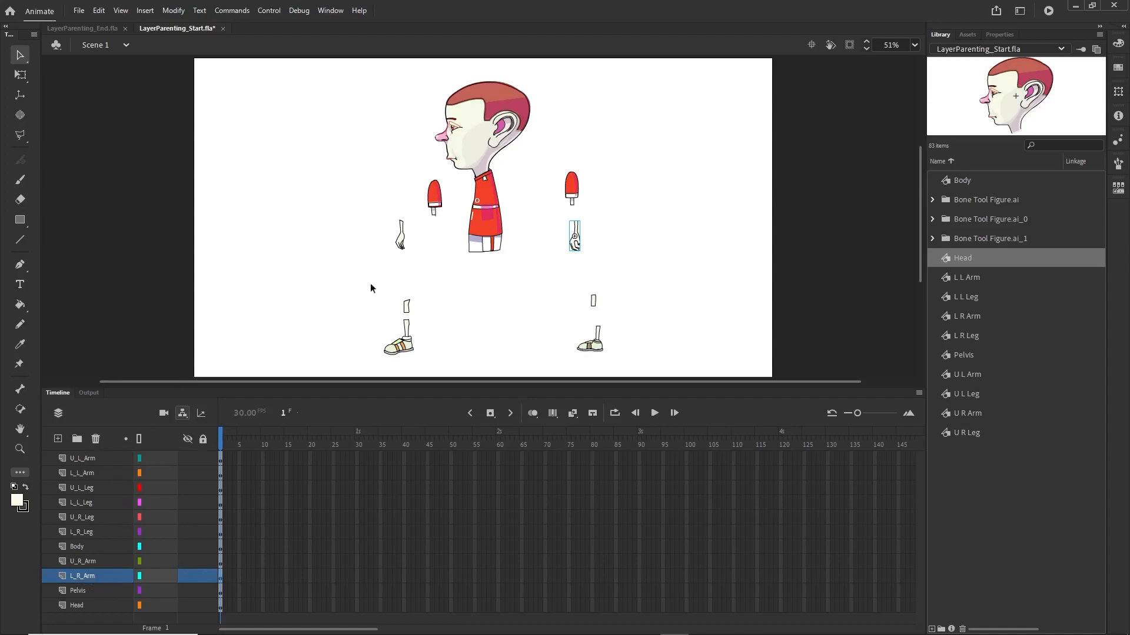
Join the lower arms to their upper arms, bring the right arm closer to the torso, and place the Pelvis layer directly below Body
left_click_drag(575, 233, 571, 216)
mouse_move(551, 175)
left_mouse_down()
mouse_move(600, 242)
mouse_move(494, 197)
mouse_move(530, 189)
mouse_move(488, 196)
mouse_move(544, 185)
left_mouse_up()
left_click_drag(84, 590, 93, 555)
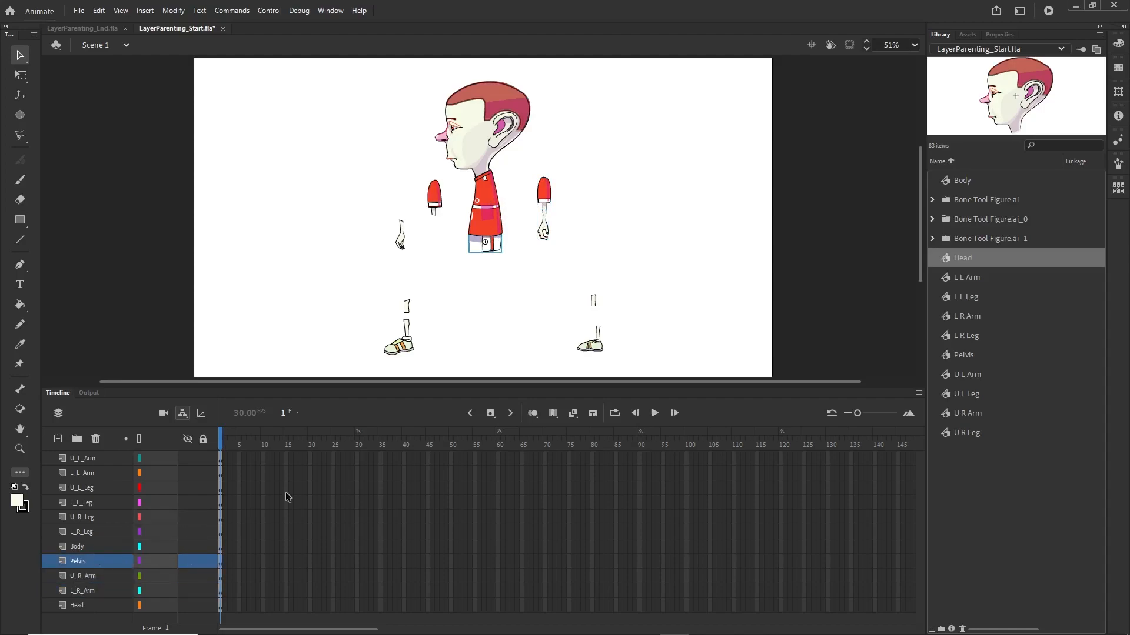
left_click(400, 242)
left_click_drag(399, 241, 432, 237)
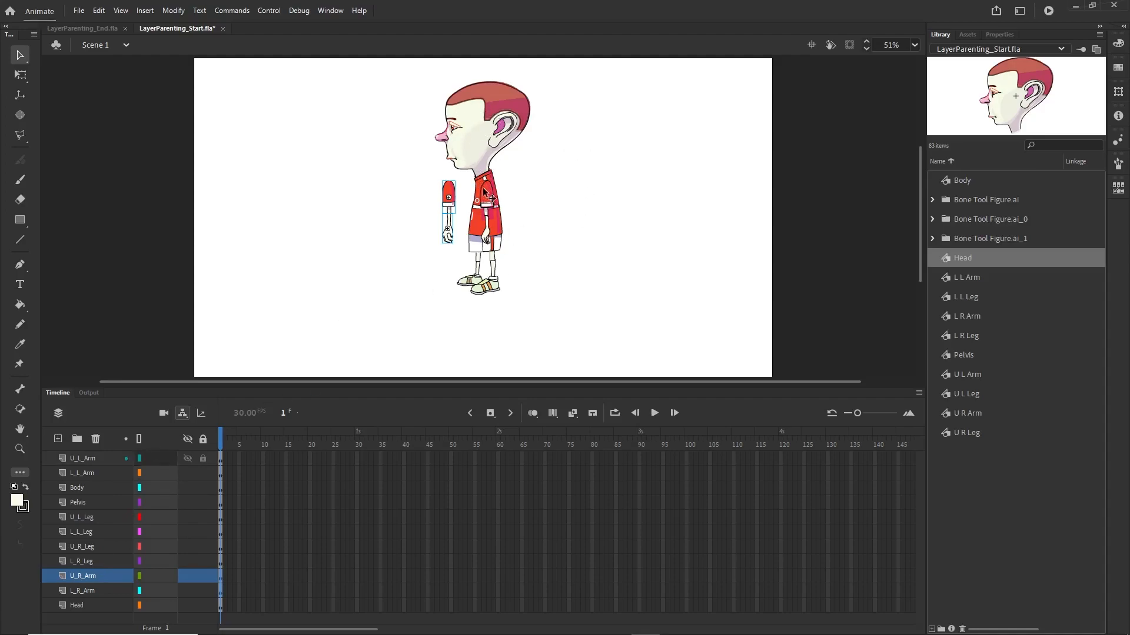
Use Free Transform to set the transformation points of the upper right, lower right and upper left arms at their joints
left_click(583, 186)
left_click(449, 196)
left_click(20, 76)
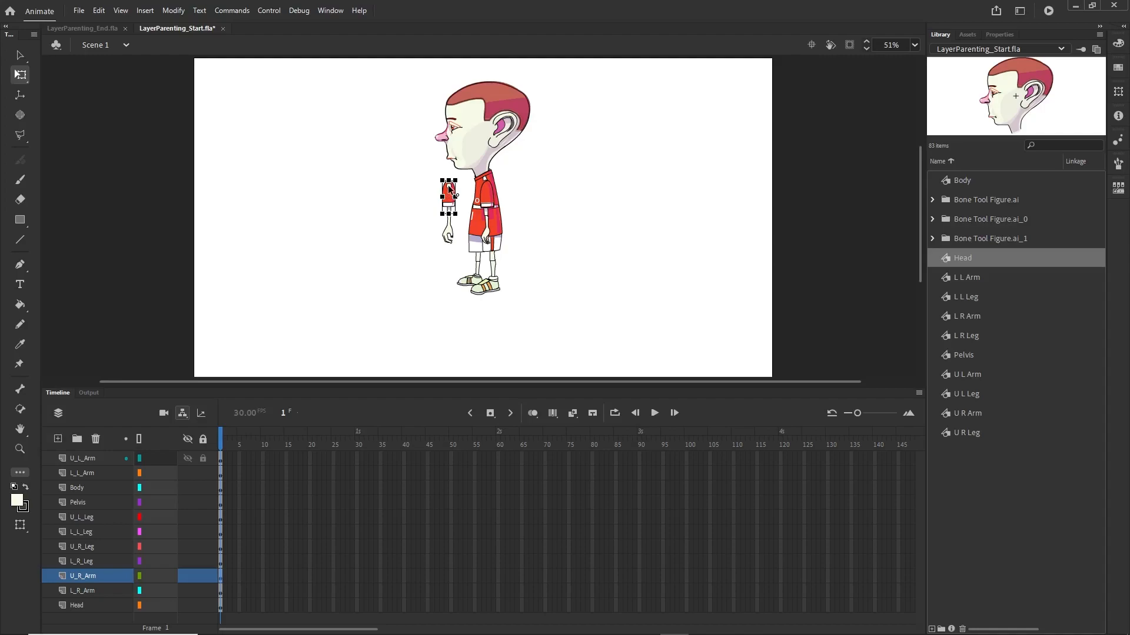
left_click(448, 233)
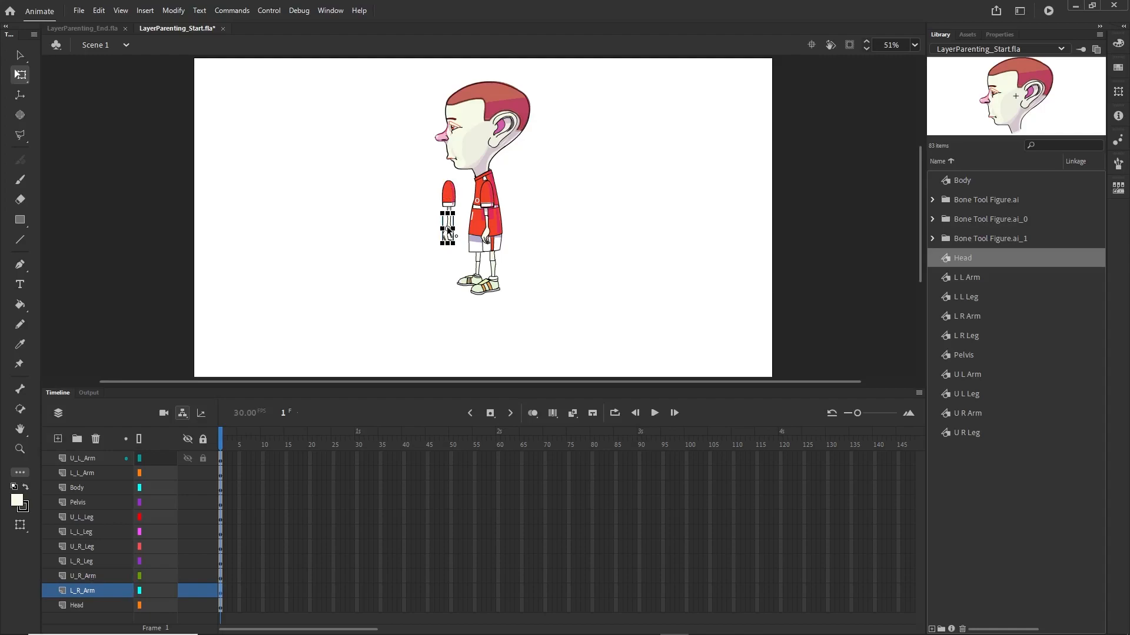
left_click(487, 201)
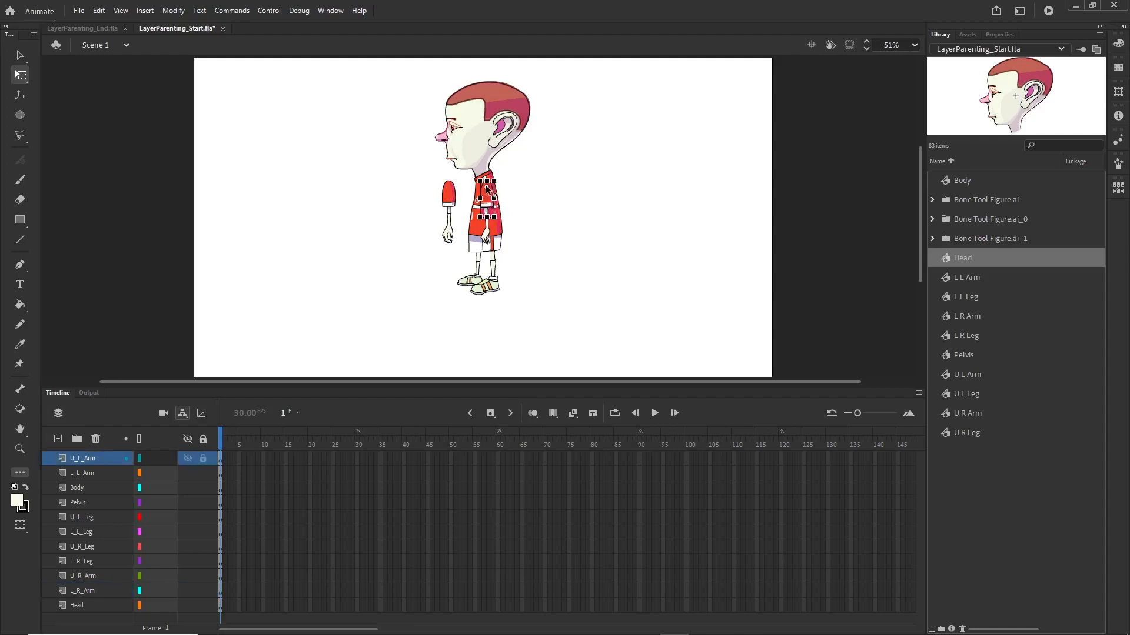
Move the transformation points of the head to the neck, the pelvis to its waist, and the body to its collar
left_click(495, 141)
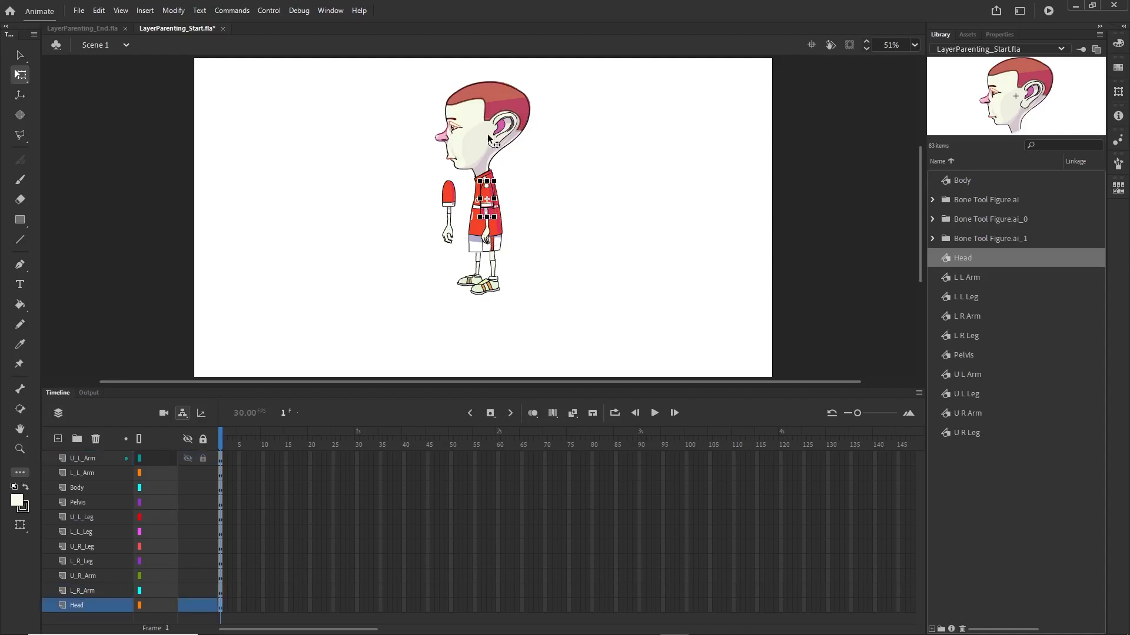
left_click_drag(482, 134, 481, 170)
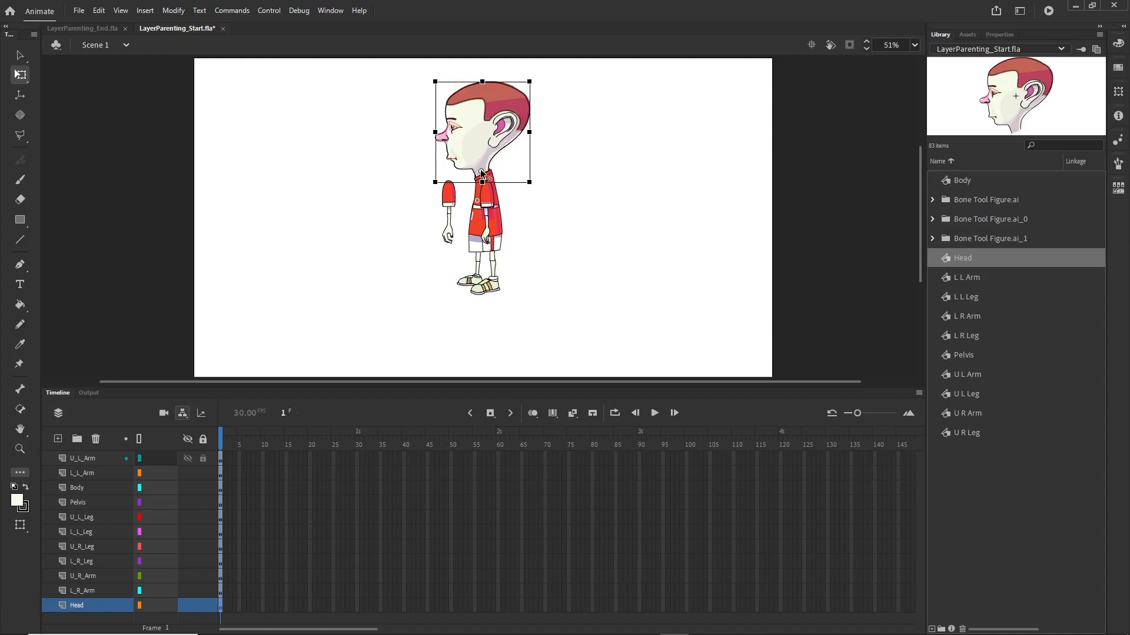
left_click(484, 246)
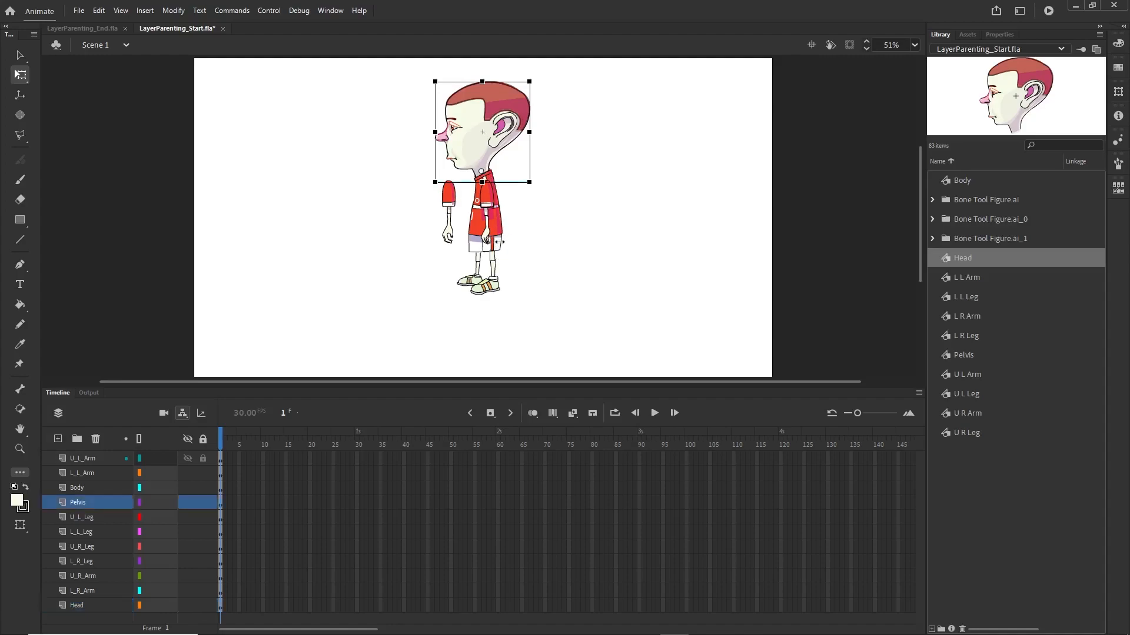
left_click_drag(484, 247, 485, 234)
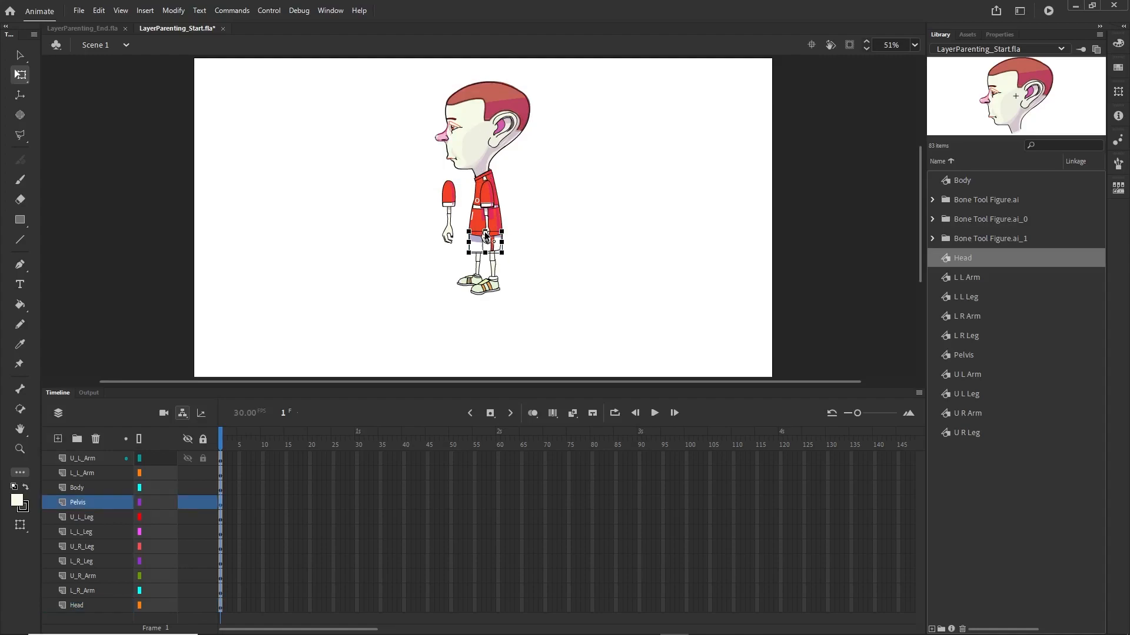
left_click(497, 185)
mouse_move(485, 204)
left_mouse_down()
mouse_move(480, 180)
mouse_move(492, 225)
mouse_move(485, 181)
left_mouse_up()
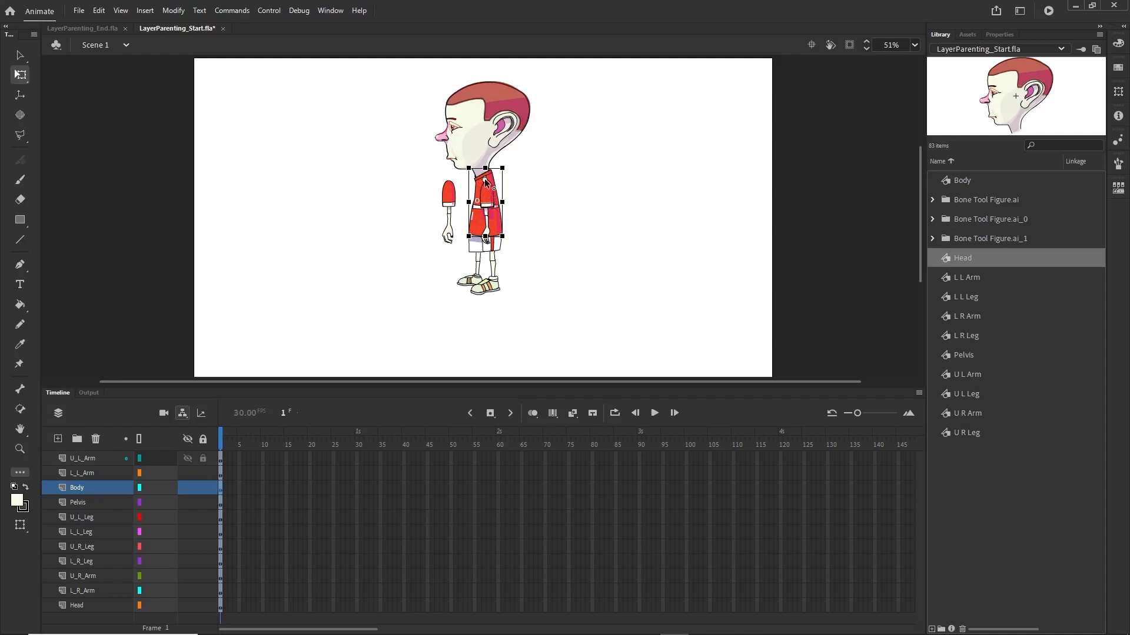
left_click(487, 278)
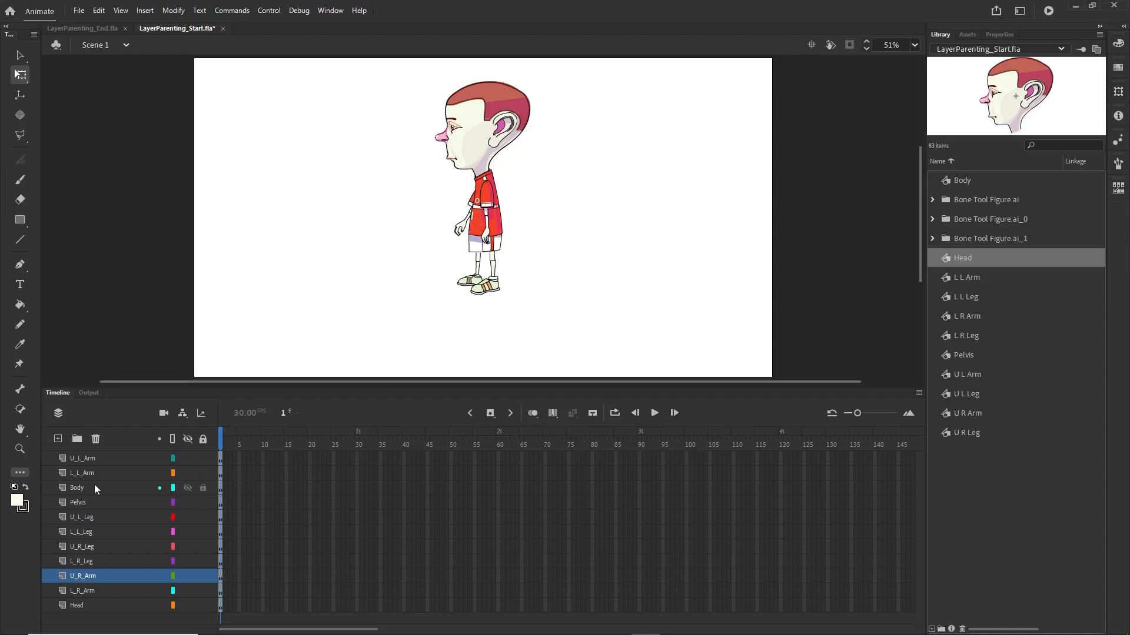
Hide the Body layer temporarily to inspect the upper right arm behind it, and show the layer again
left_click(188, 488)
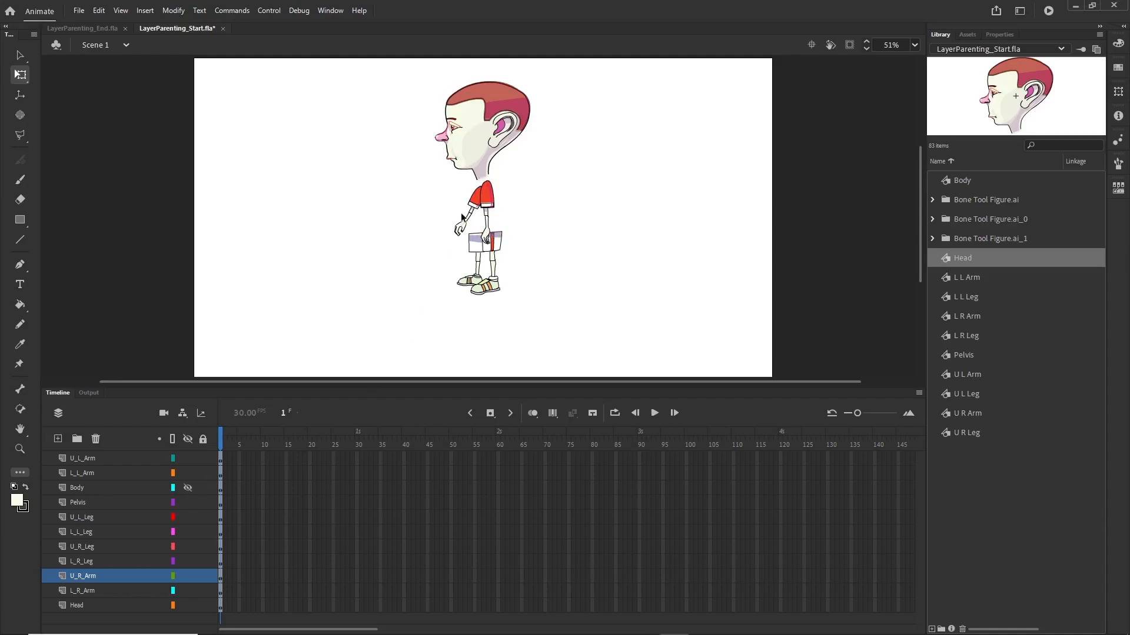
left_click(473, 208)
left_click(188, 487)
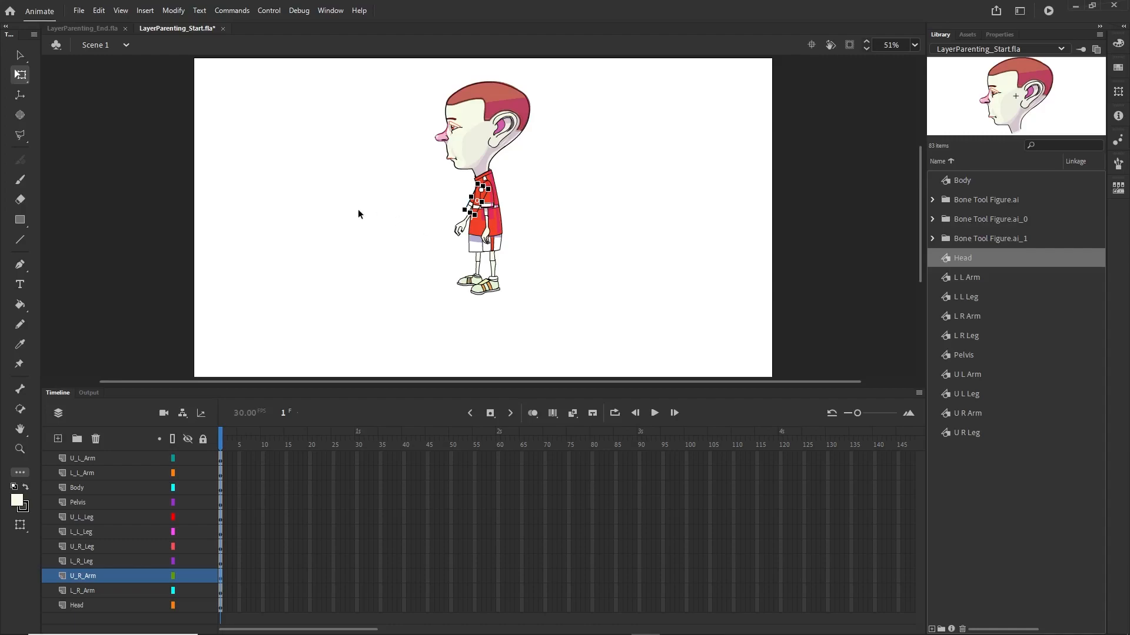
Create a new movie clip symbol named Character and return to Scene 1
left_click(932, 629)
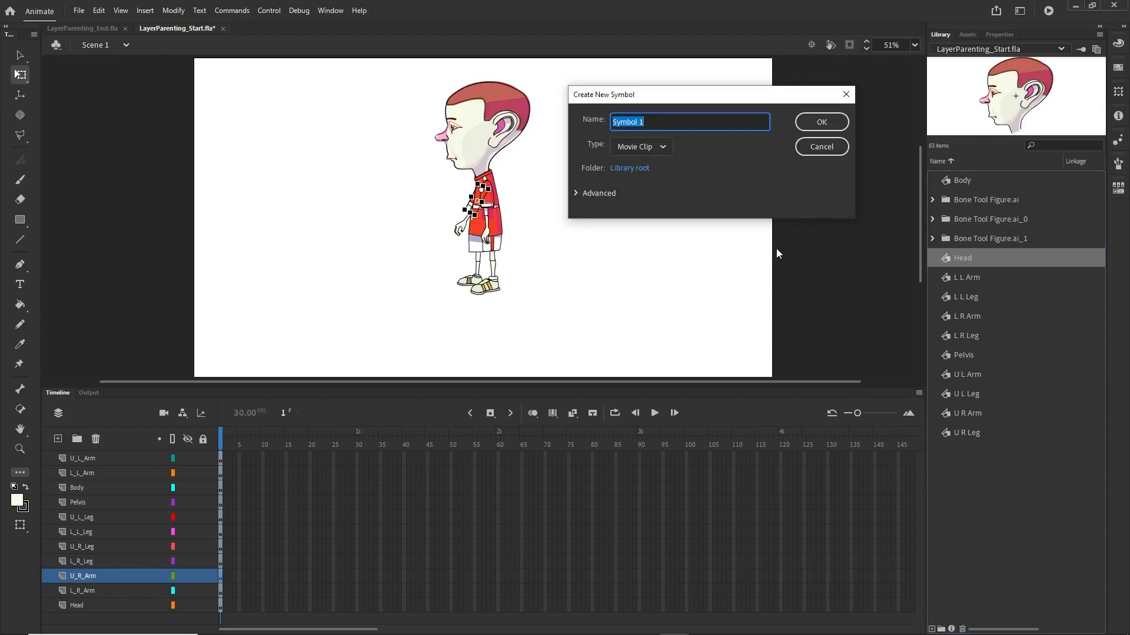
type("Character")
left_click(822, 122)
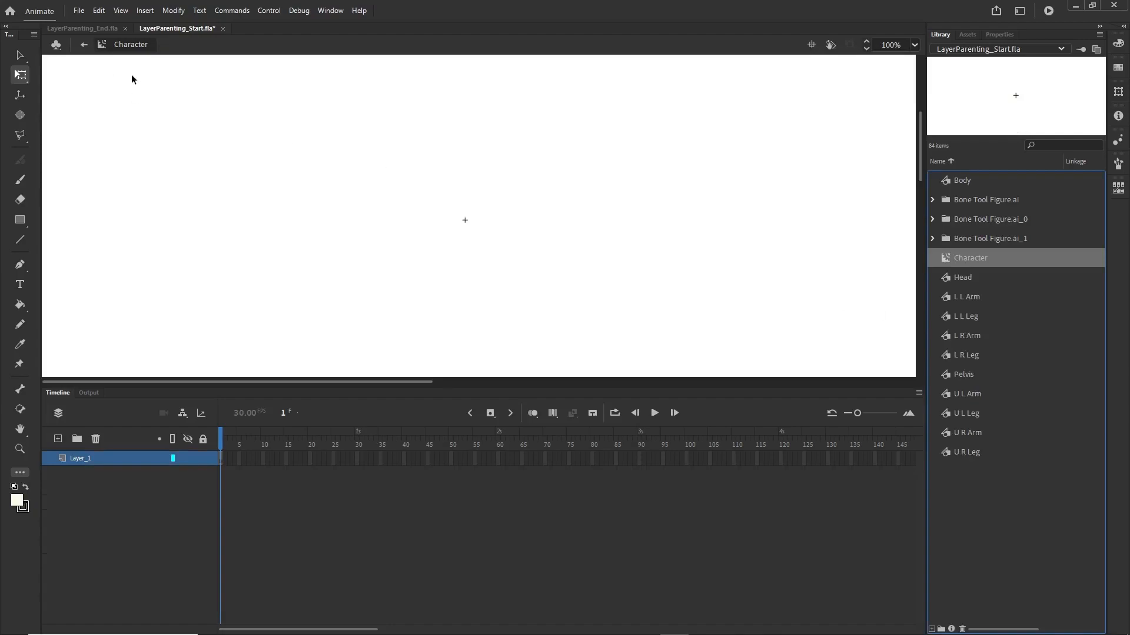
left_click(84, 45)
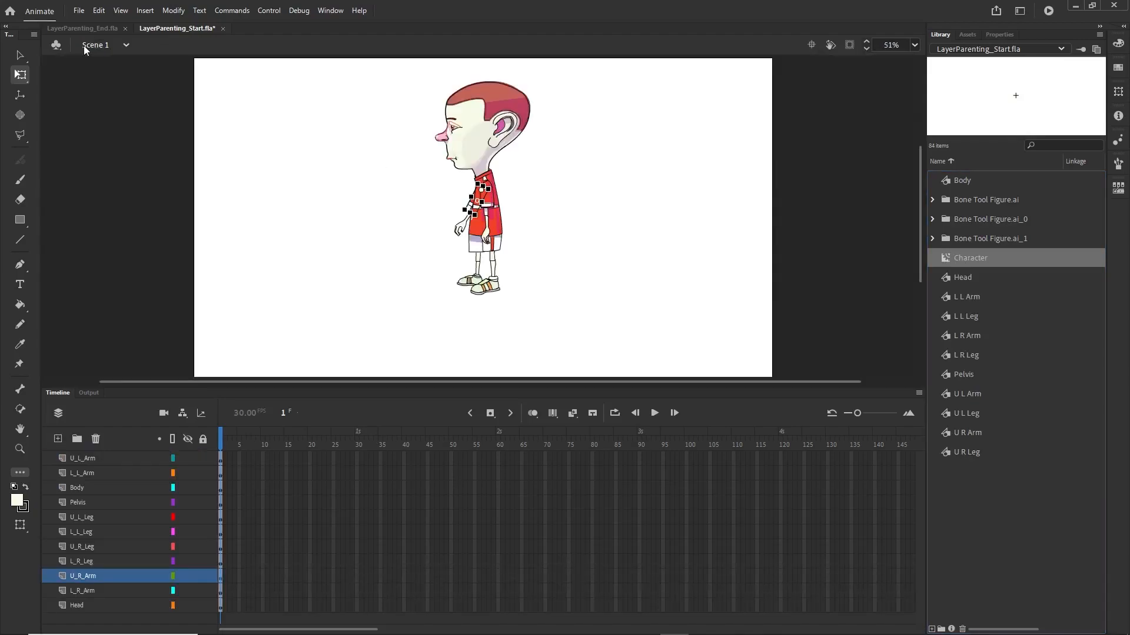
Cut all body-part layers, from U_L_Arm to Head, out of Scene 1
left_click(90, 460)
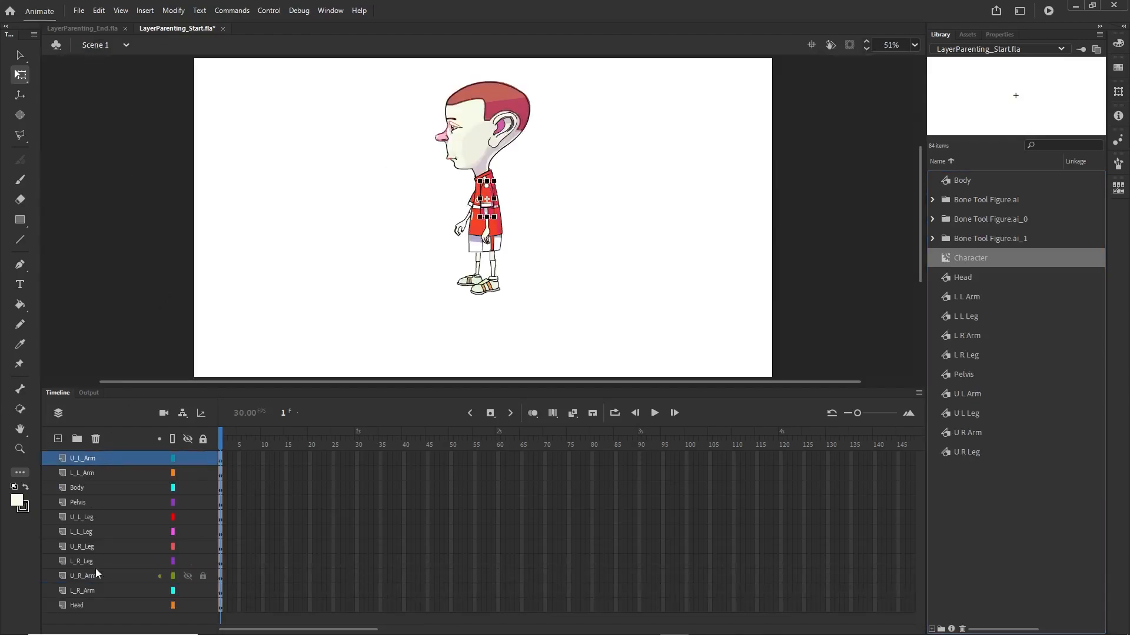
left_click(93, 602, "shift")
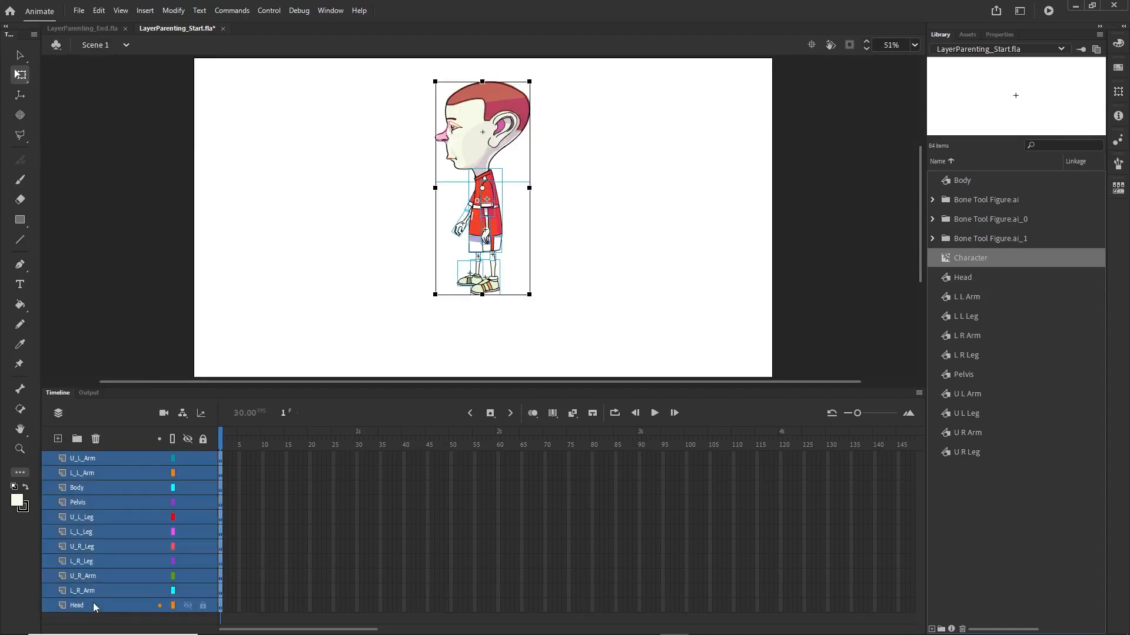
right_click(87, 508)
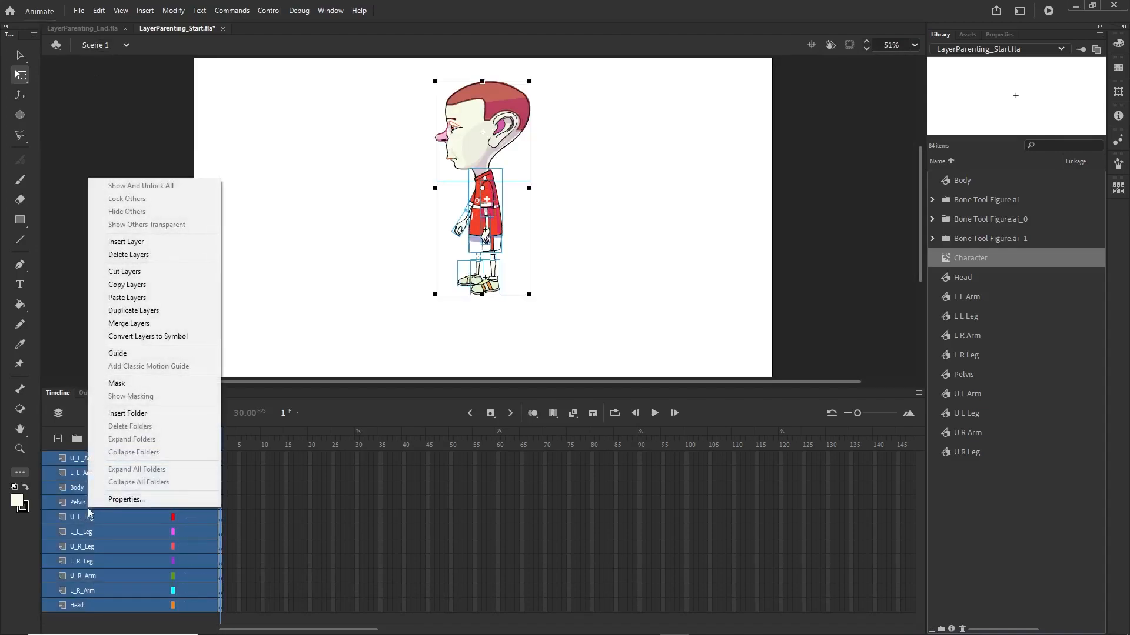
left_click(135, 272)
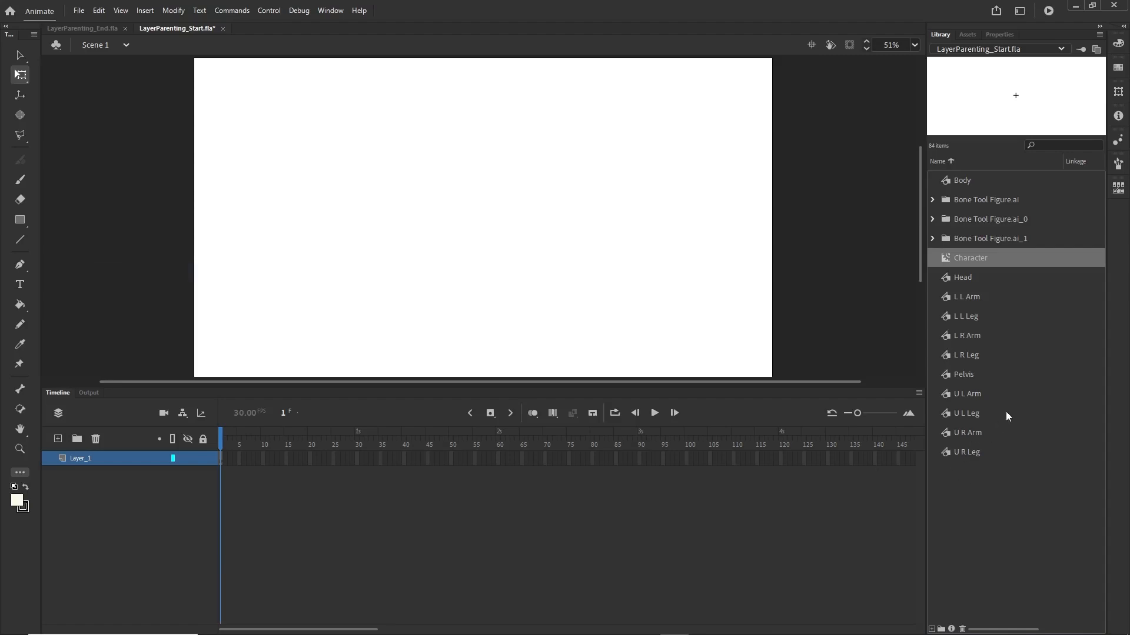
Open the Character symbol for editing and paste the cut layers into its timeline
double_click(946, 261)
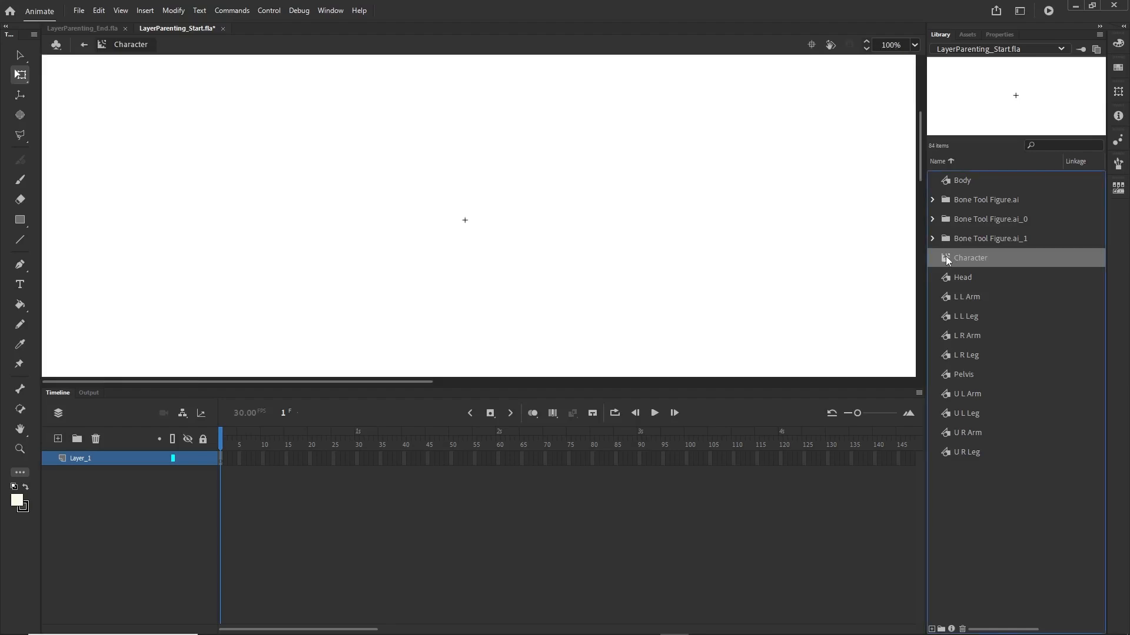
right_click(89, 460)
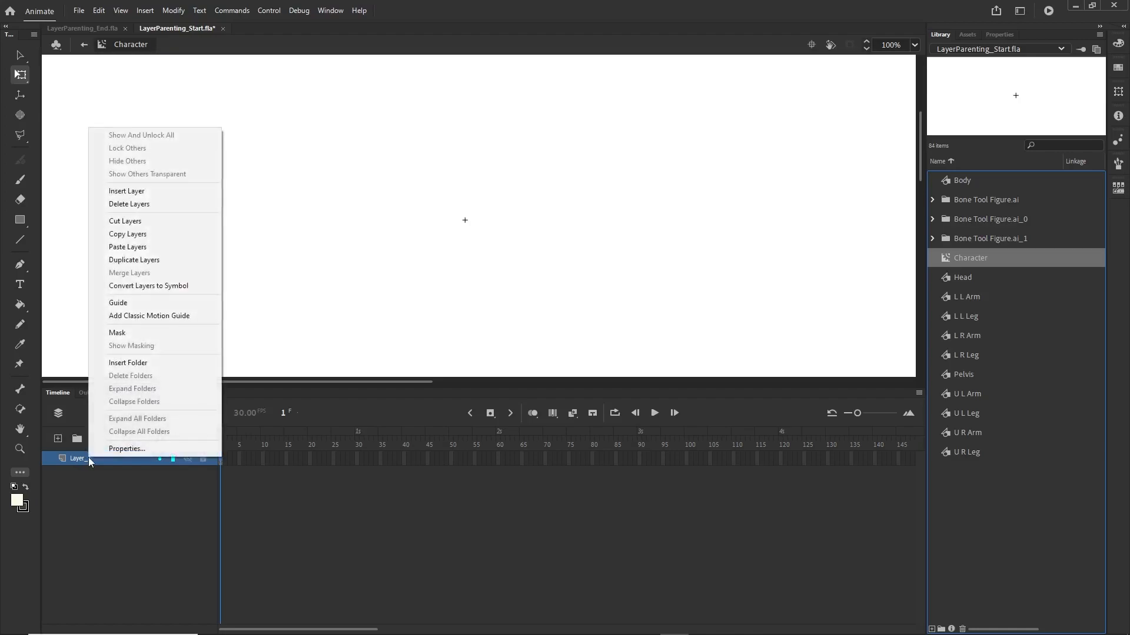
left_click(136, 248)
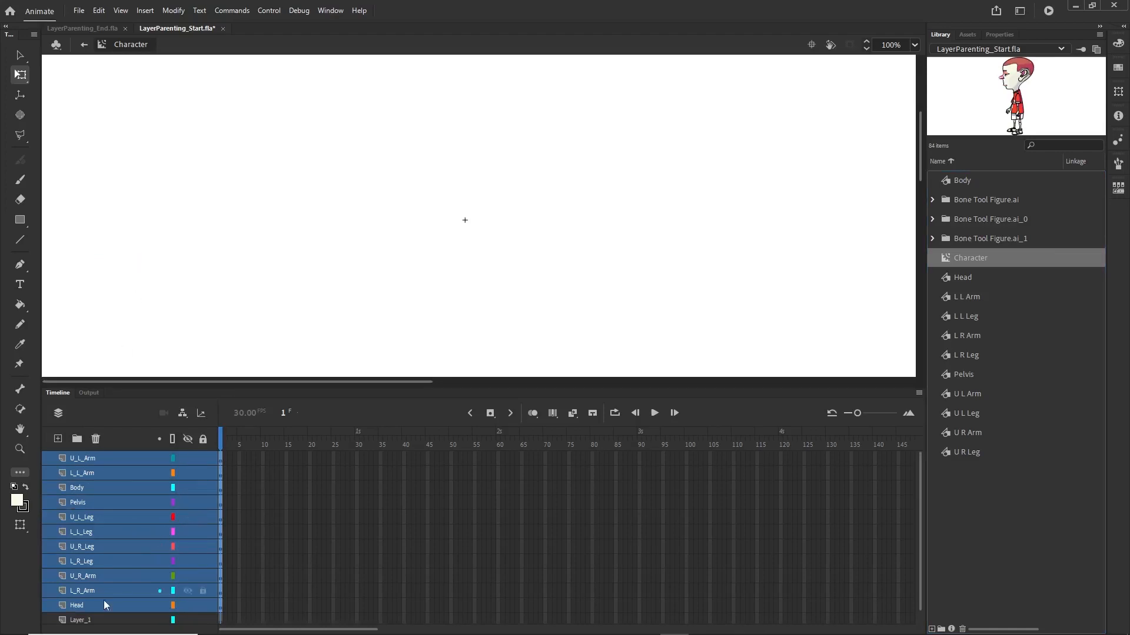
Delete the empty Layer_1 from the Character symbol and bring the whole figure into view
left_click(87, 622)
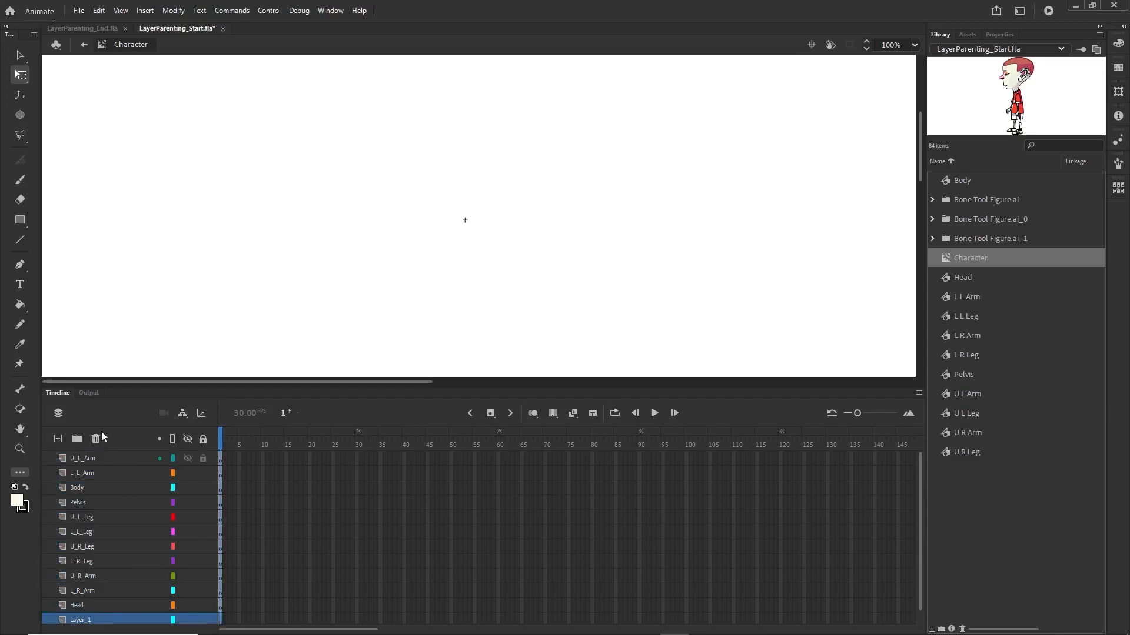
left_click(95, 440)
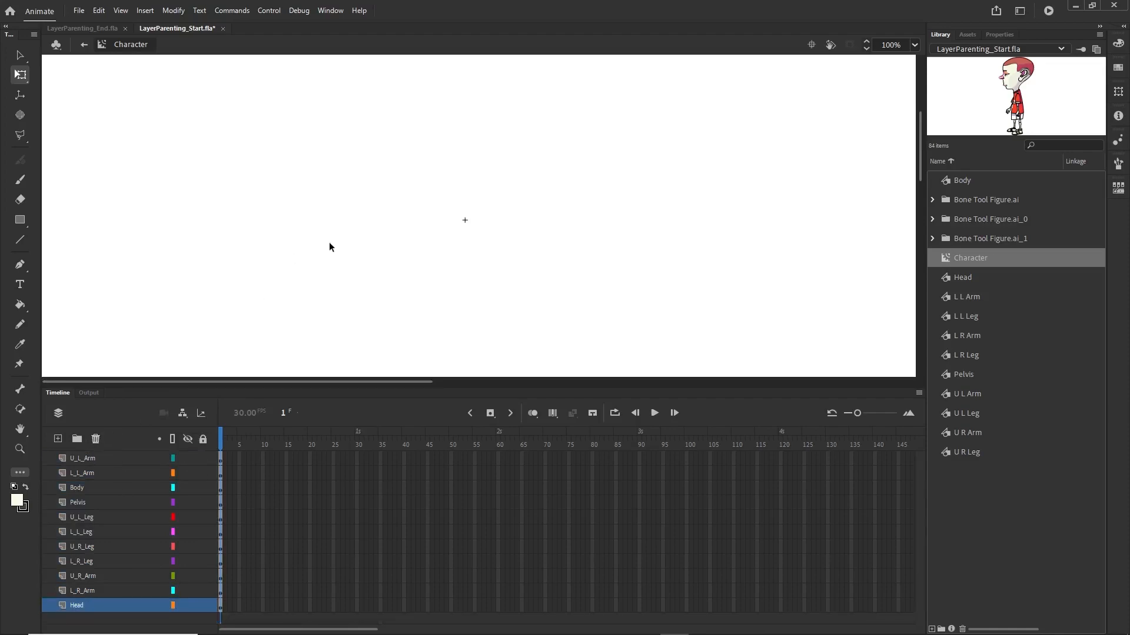
scroll(389, 226, "down", 4)
scroll(390, 230, "down", 2)
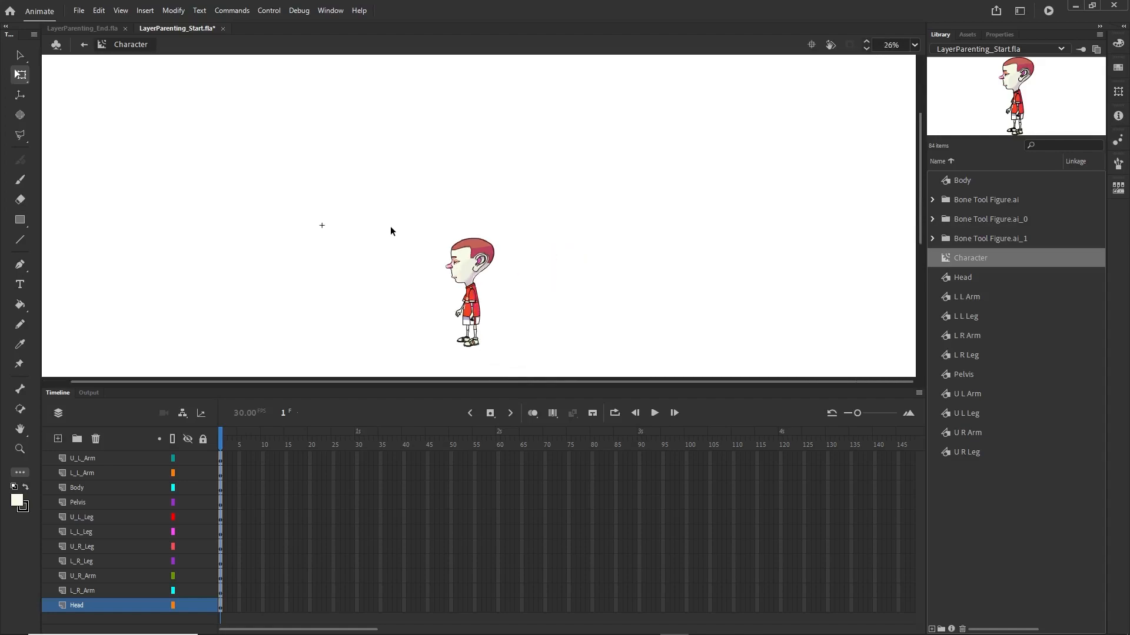
Move the whole figure onto the Character symbol's registration point and deselect it
left_click_drag(390, 195, 544, 371)
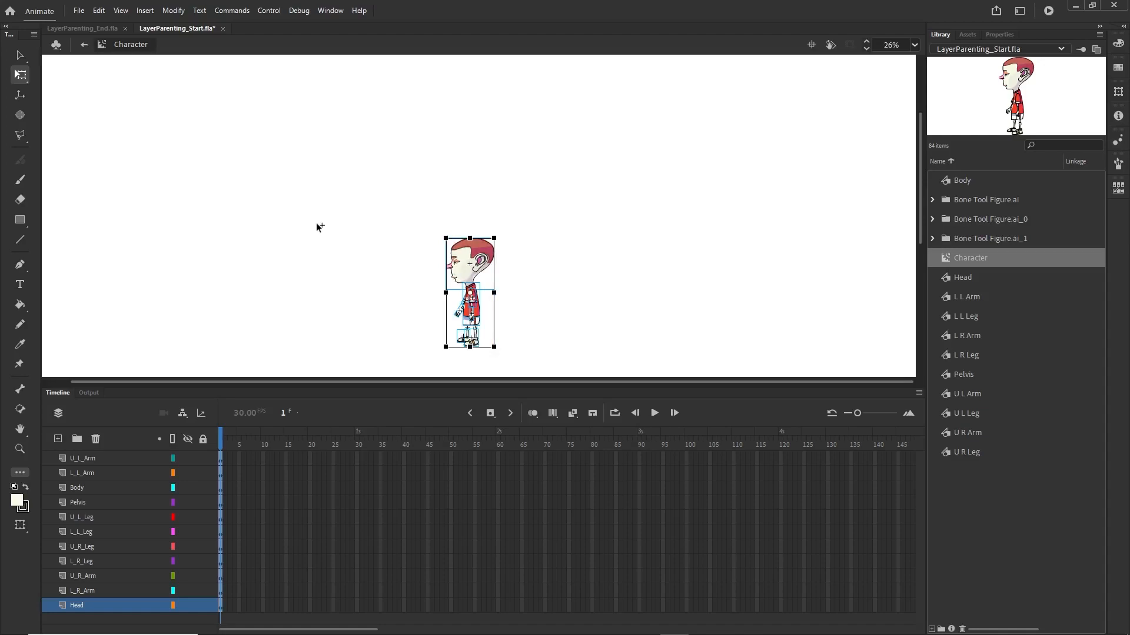
left_click_drag(374, 171, 560, 379)
left_click_drag(460, 261, 331, 191)
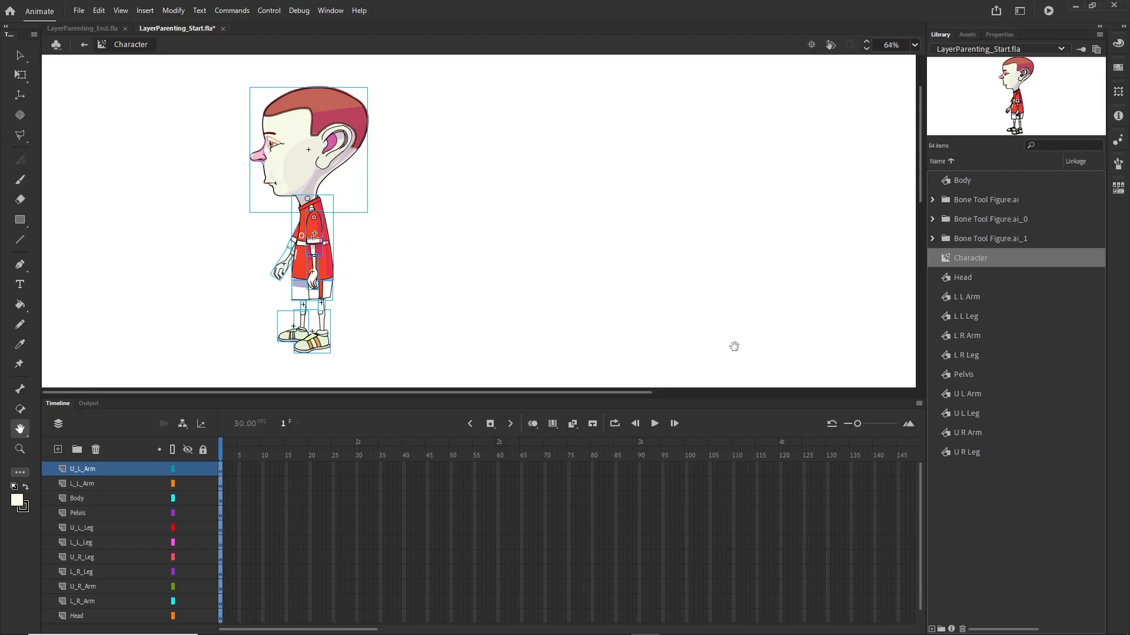
left_click(18, 55)
left_click(127, 153)
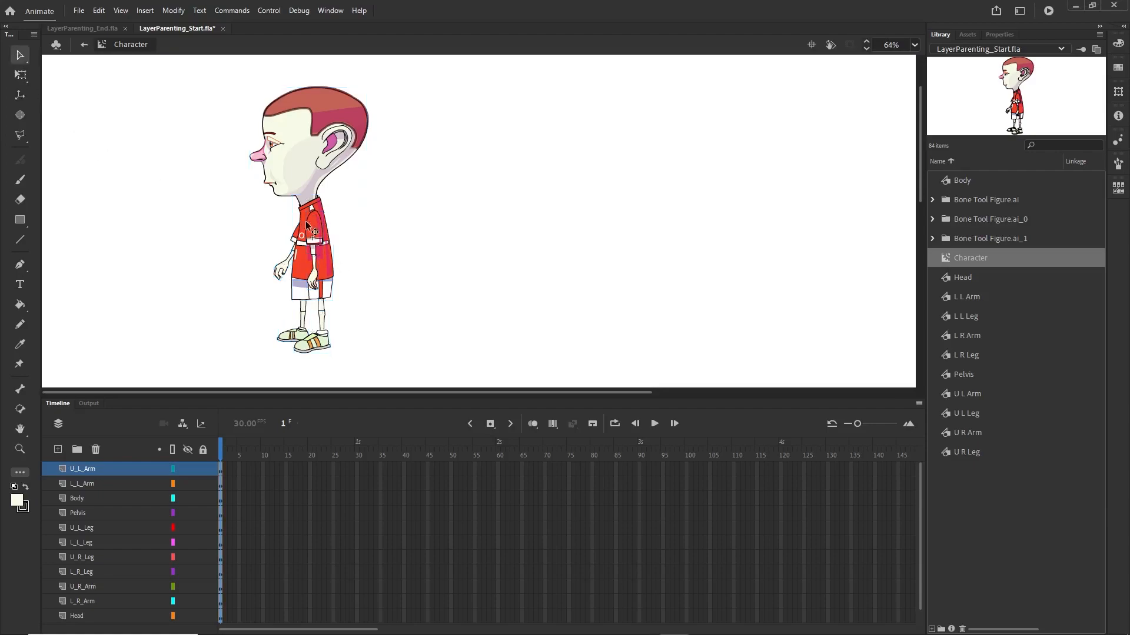
Show the layer parenting view, then parent L_L_Arm to U_L_Arm and U_L_Arm to Body
left_click(314, 275)
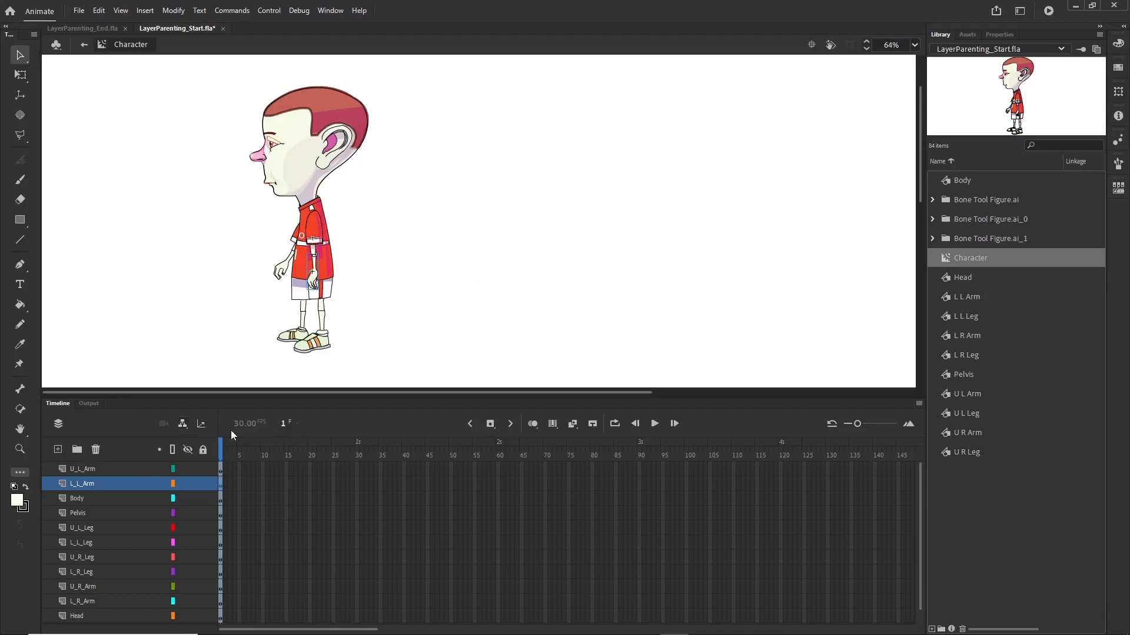
left_click(182, 425)
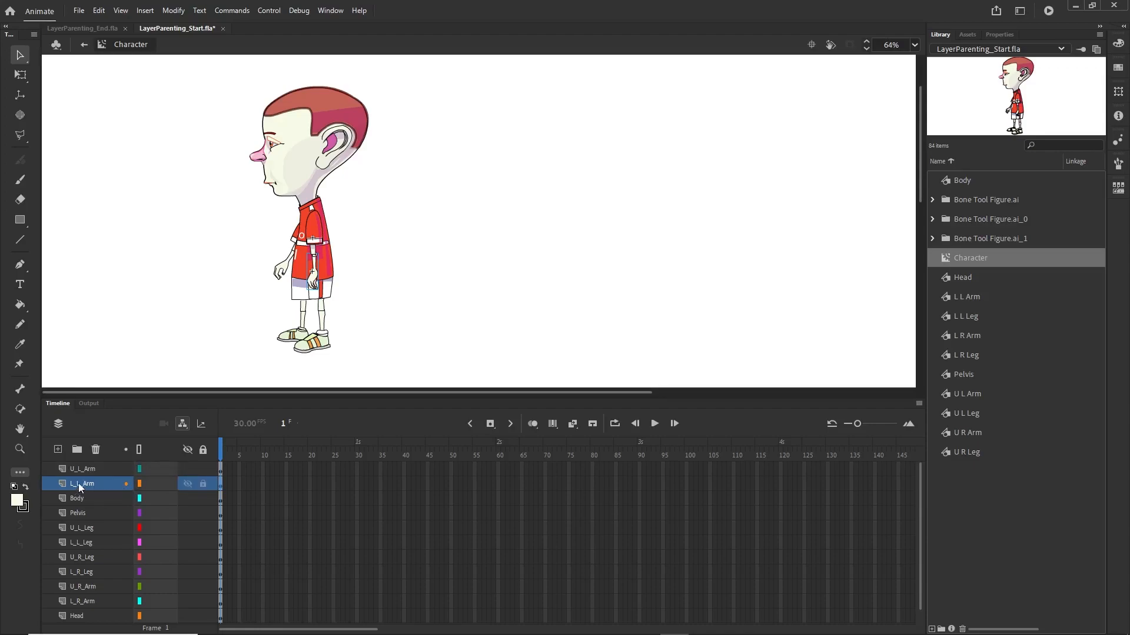
left_click_drag(140, 483, 165, 469)
left_click_drag(161, 473, 140, 500)
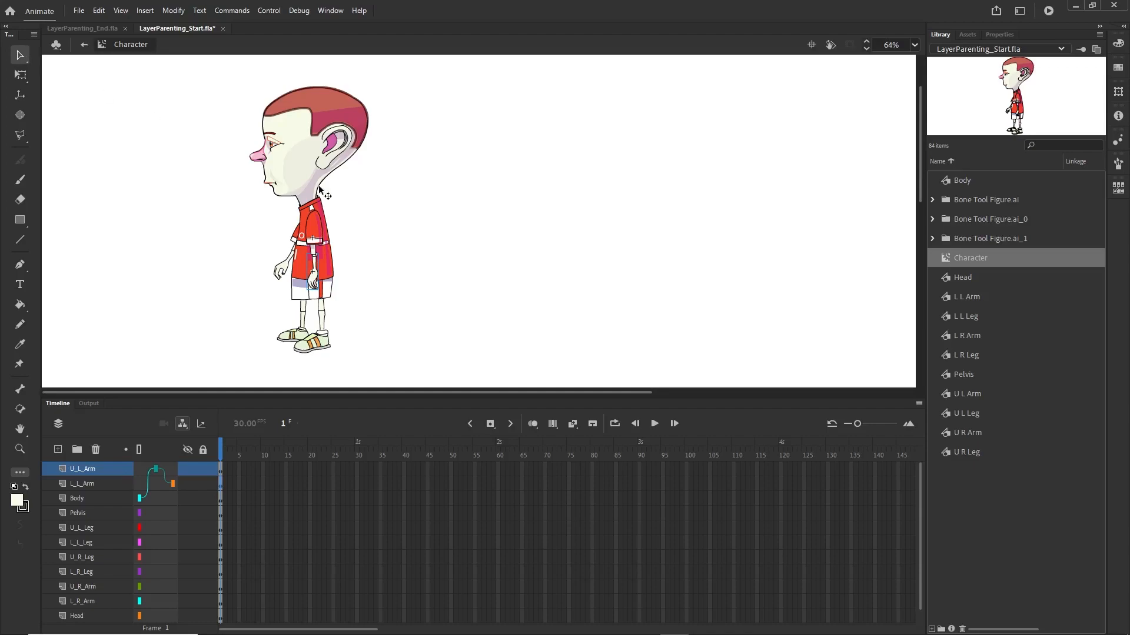
Test the arm's parenting by rotating the upper left arm and the body with Free Transform
left_click(314, 228)
left_click(20, 75)
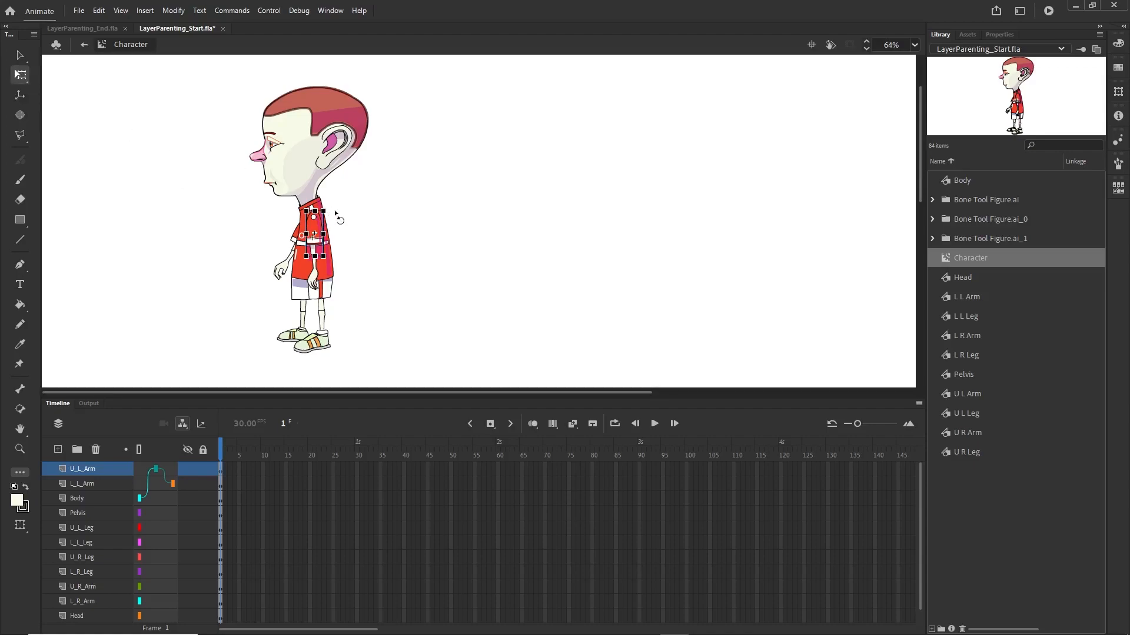
mouse_move(340, 263)
left_mouse_down()
mouse_move(357, 258)
mouse_move(327, 270)
left_mouse_up()
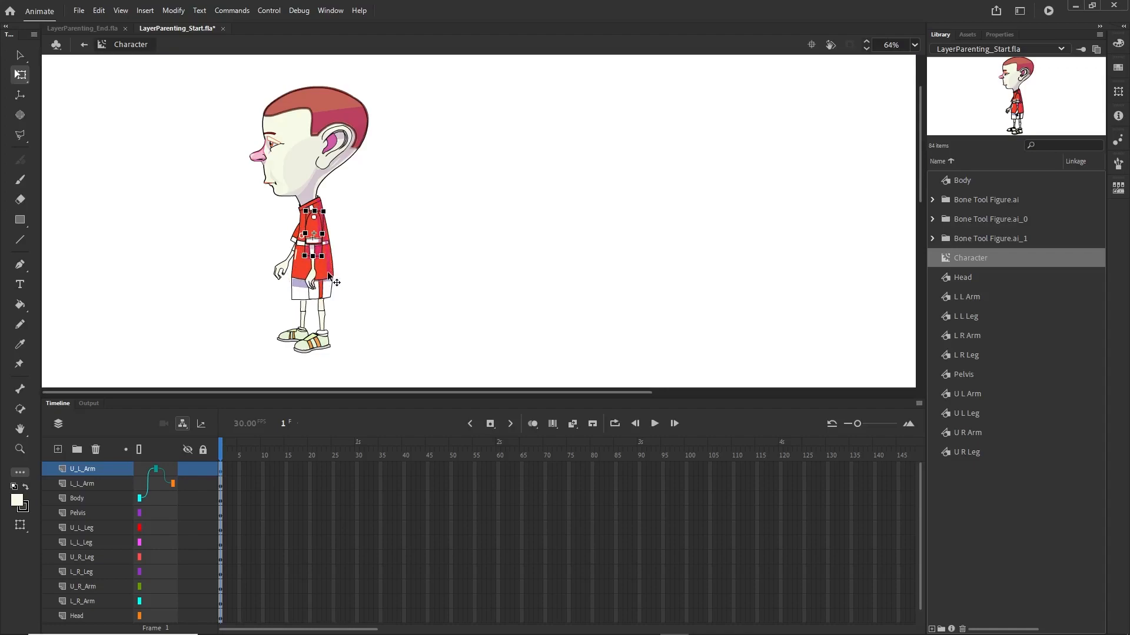
left_click(327, 271)
left_click_drag(343, 195, 340, 193)
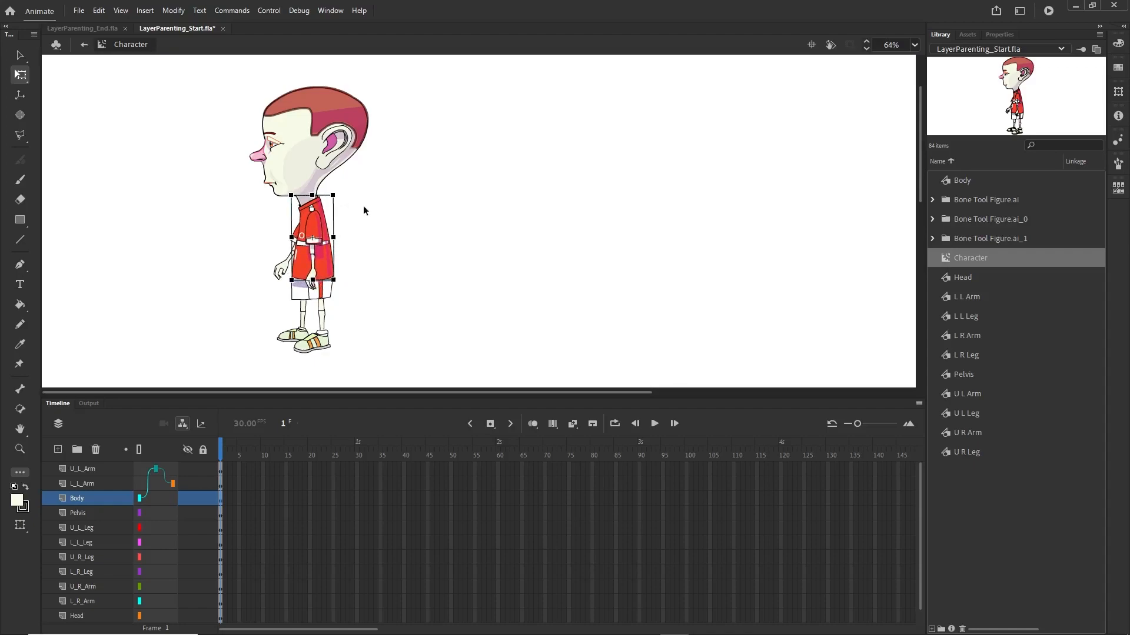
left_click(402, 227)
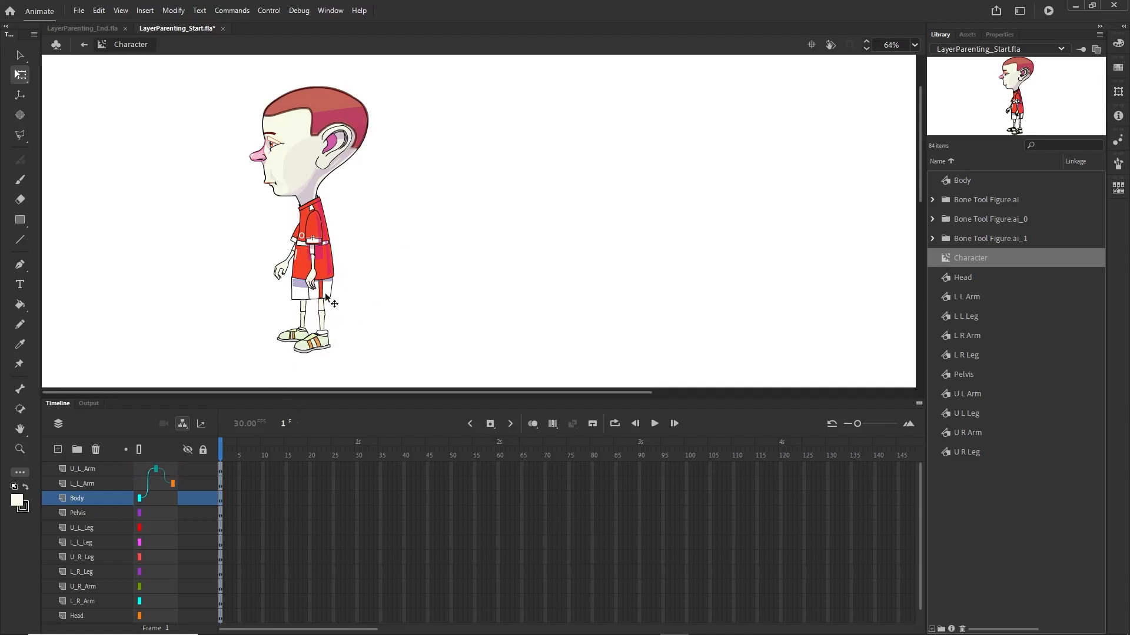
Parent the Pelvis layer to Body and the U_L_Leg layer to Pelvis
left_click(158, 515)
left_click(155, 516)
mouse_move(140, 514)
left_mouse_down()
mouse_move(162, 514)
mouse_move(162, 502)
mouse_move(139, 499)
left_mouse_up()
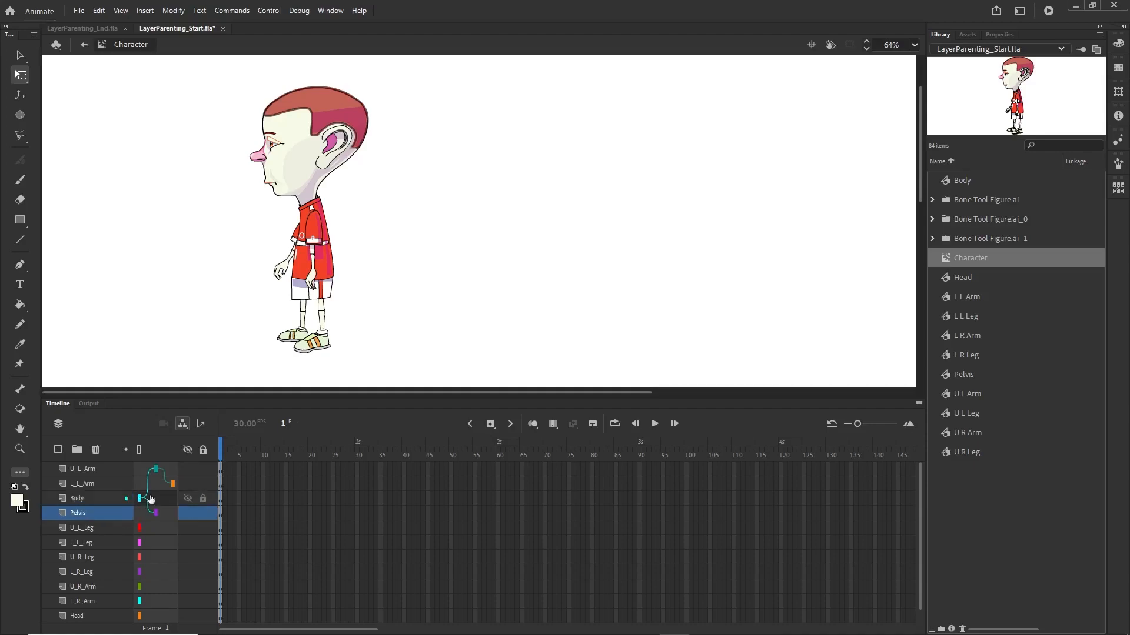
left_click(321, 303)
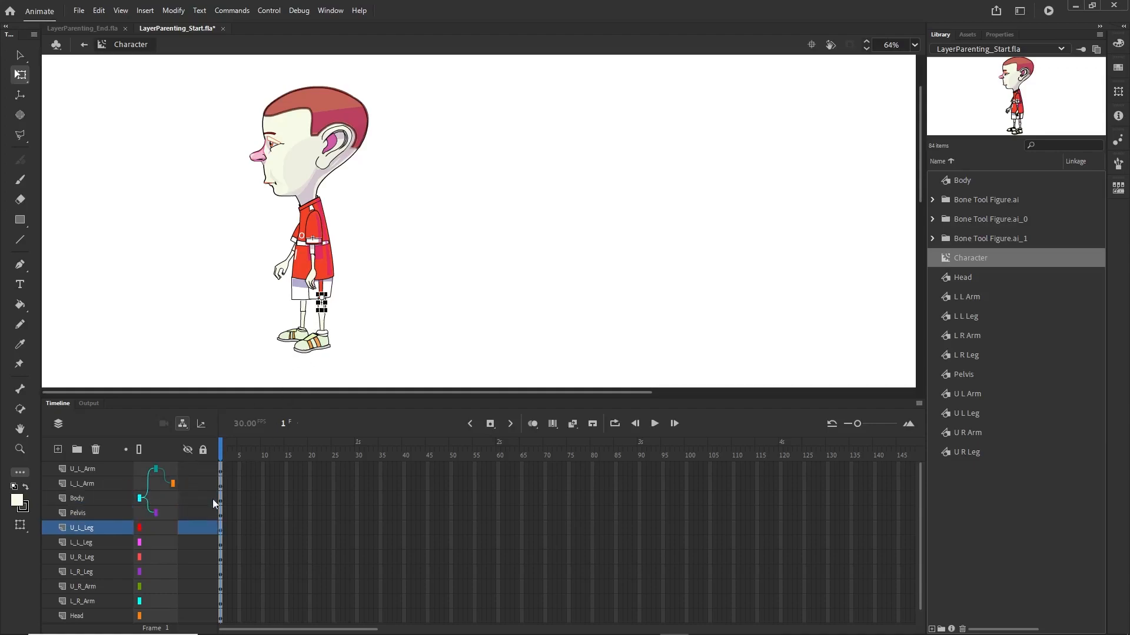
left_click_drag(139, 528, 173, 528)
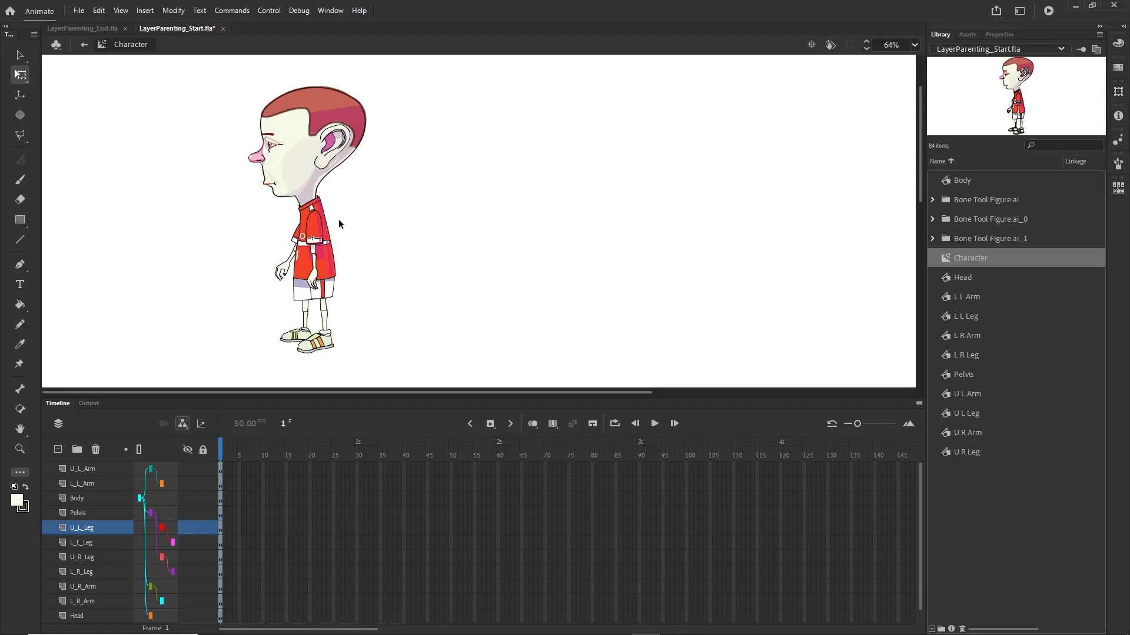
Test the full layer hierarchy by rotating the body back and forth, and deselect it
left_click(329, 259)
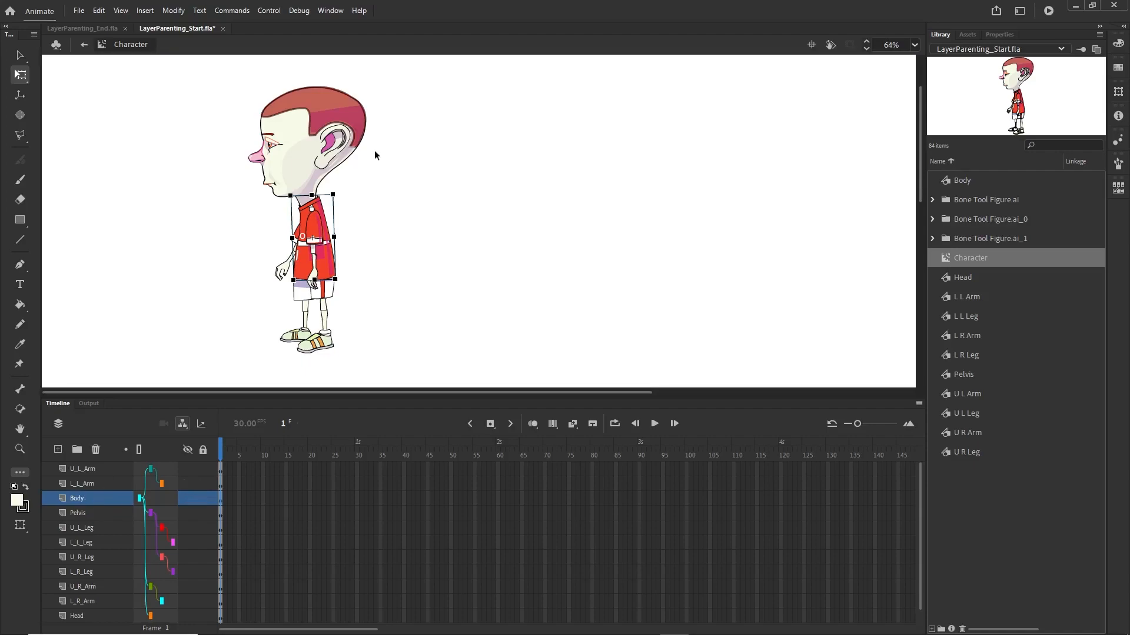
mouse_move(342, 288)
left_mouse_down()
mouse_move(379, 284)
mouse_move(345, 296)
left_mouse_up()
left_click(427, 178)
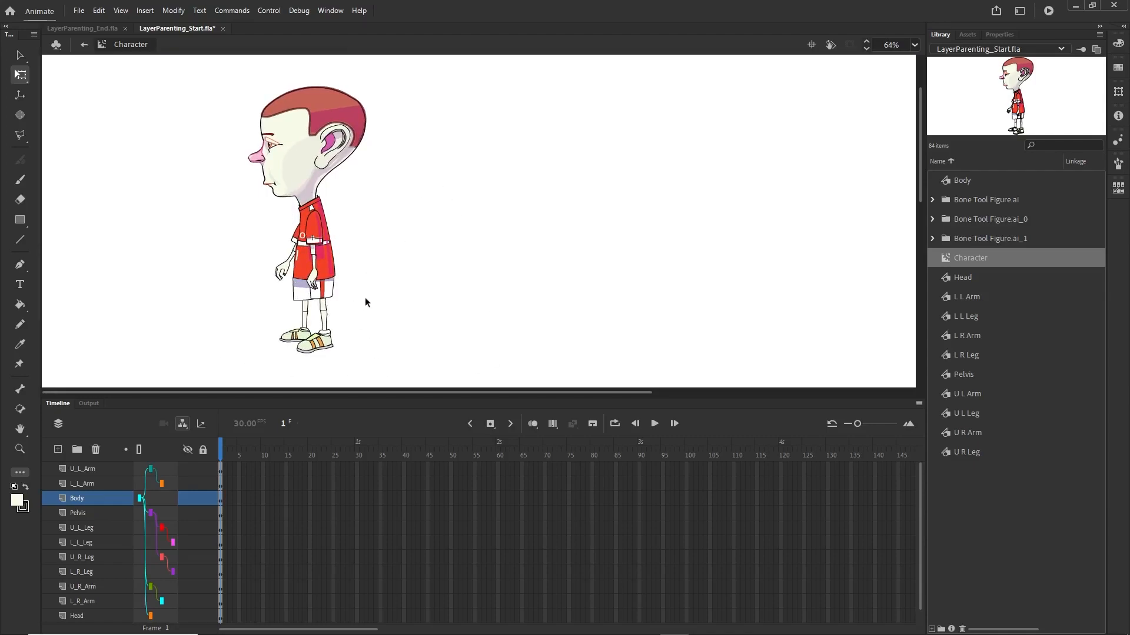
Swing the upper left leg backward and rotate the lower left leg to test the leg's parenting
left_click(325, 307)
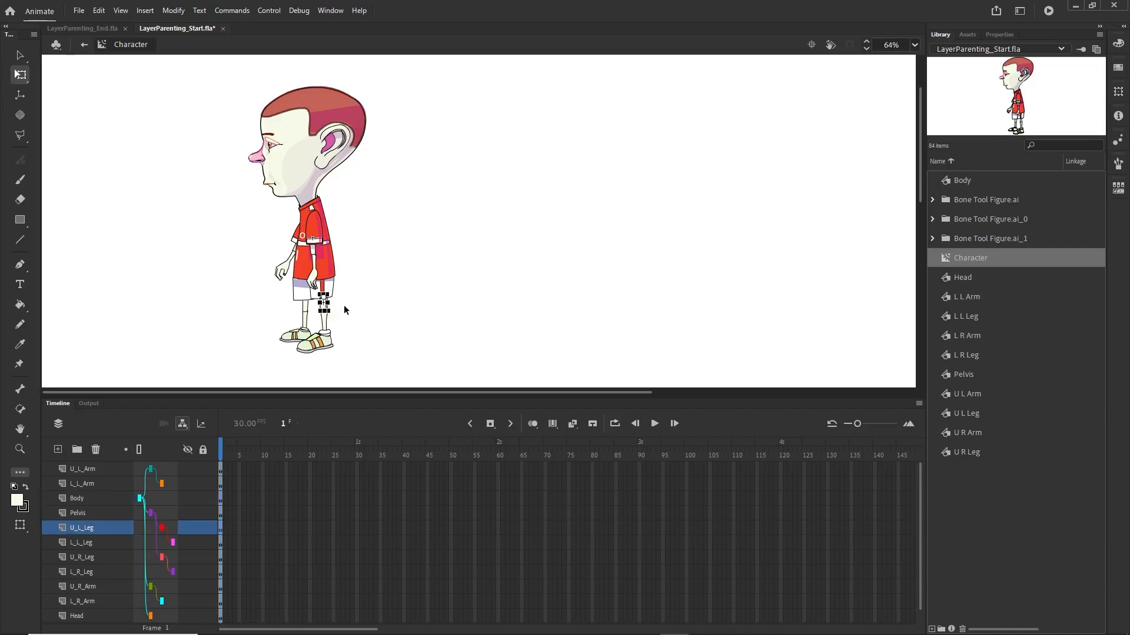
mouse_move(339, 317)
left_mouse_down()
mouse_move(358, 311)
mouse_move(351, 318)
left_mouse_up()
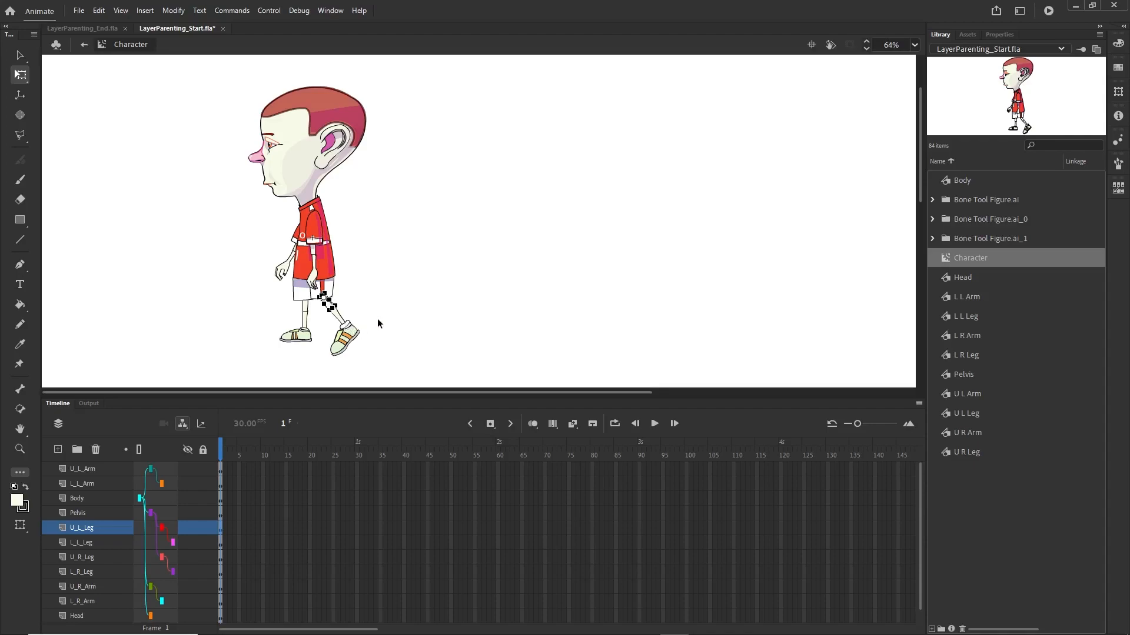
left_click(348, 337)
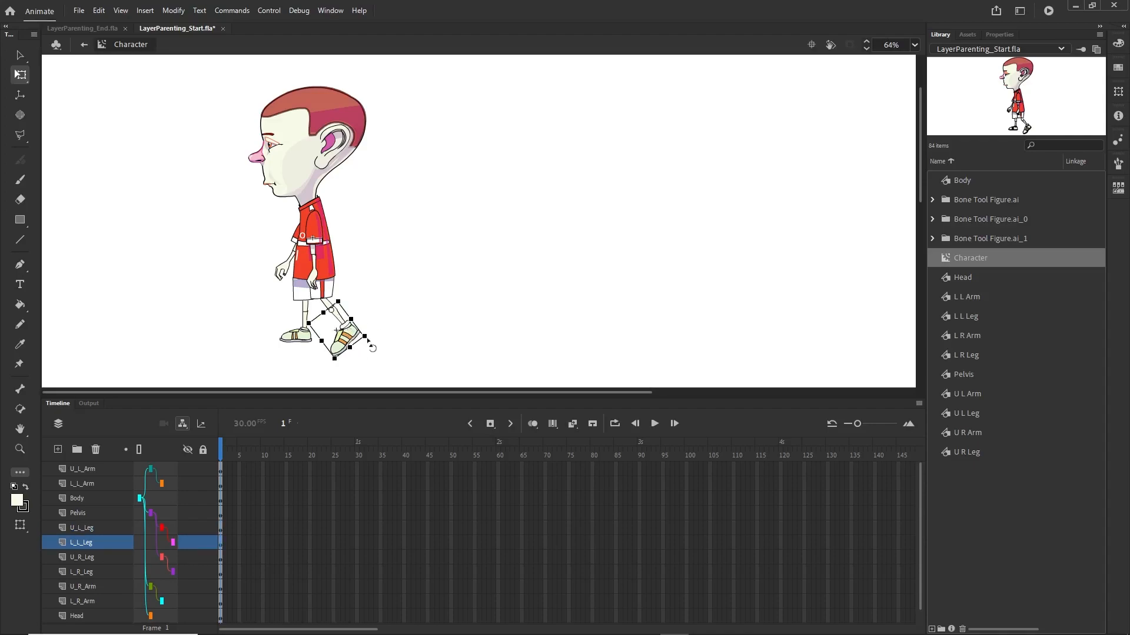
mouse_move(378, 347)
left_mouse_down()
mouse_move(391, 310)
mouse_move(380, 344)
left_mouse_up()
left_click(376, 271)
Rotate the pelvis slightly back and forth to test its links to both legs
left_click(334, 289)
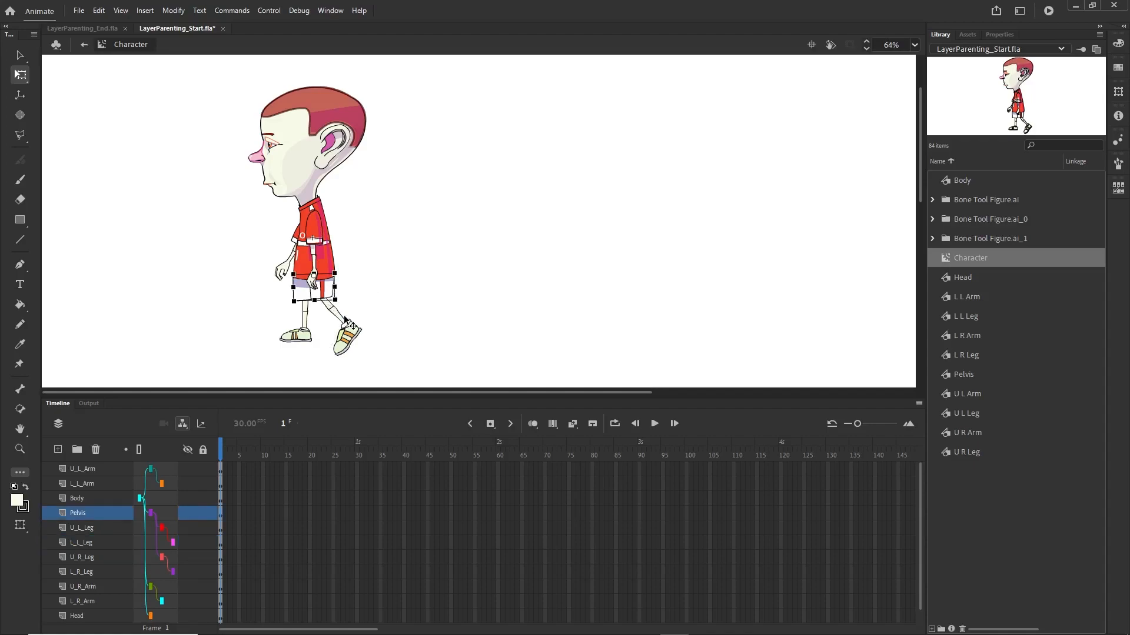
left_click_drag(343, 303, 345, 302)
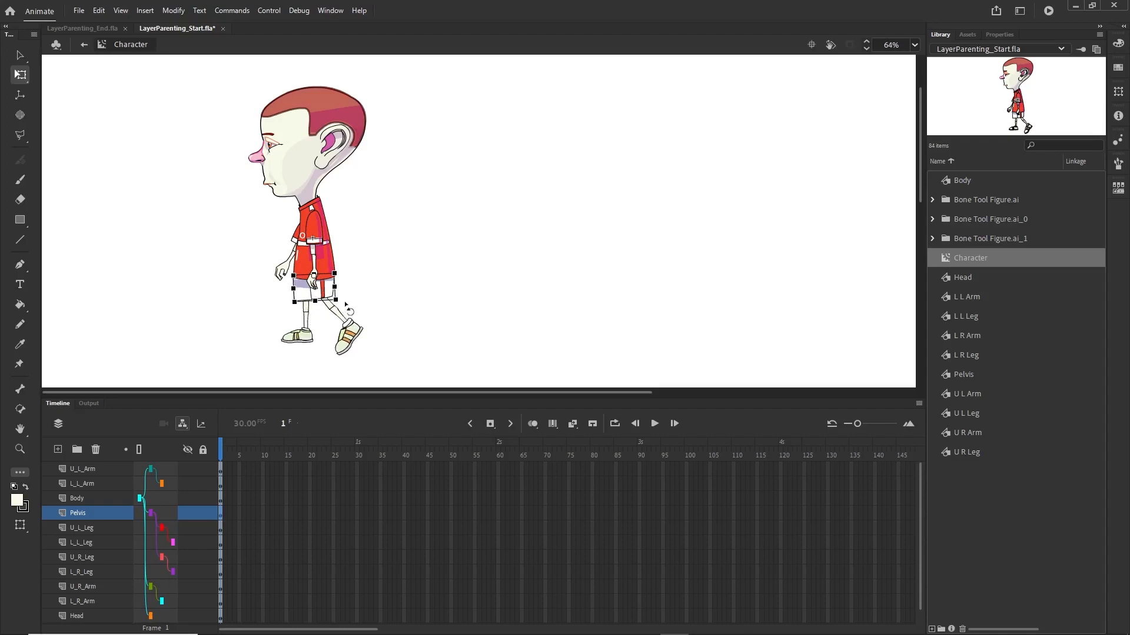
left_click_drag(346, 305, 346, 304)
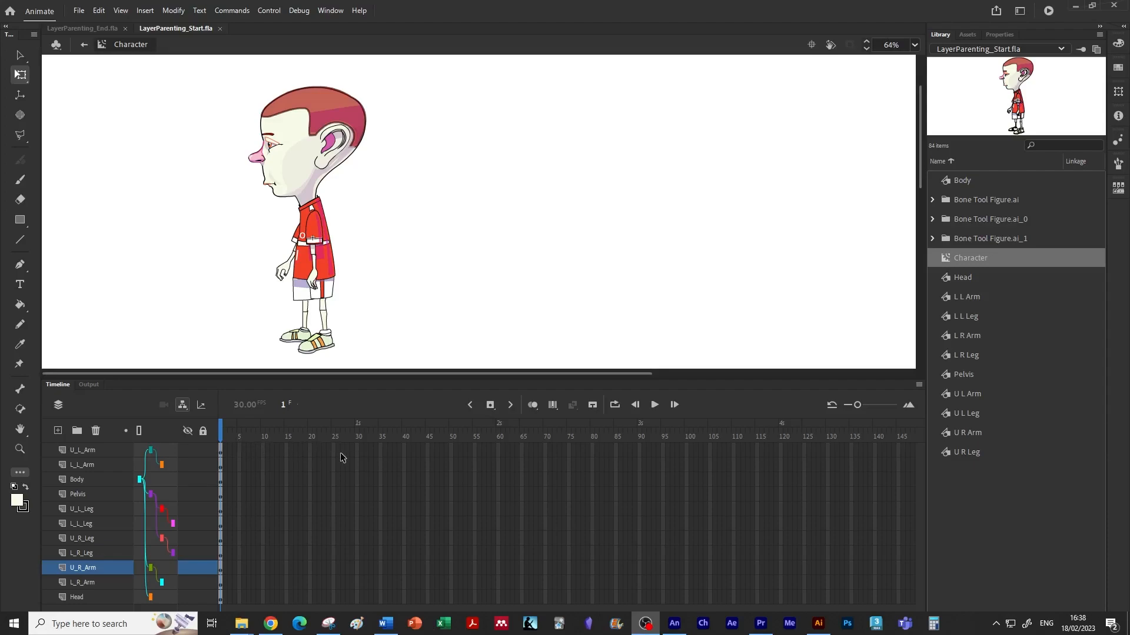
Extend all body-part layers, from U_L_Arm to Head, to frame 7
left_click(248, 451)
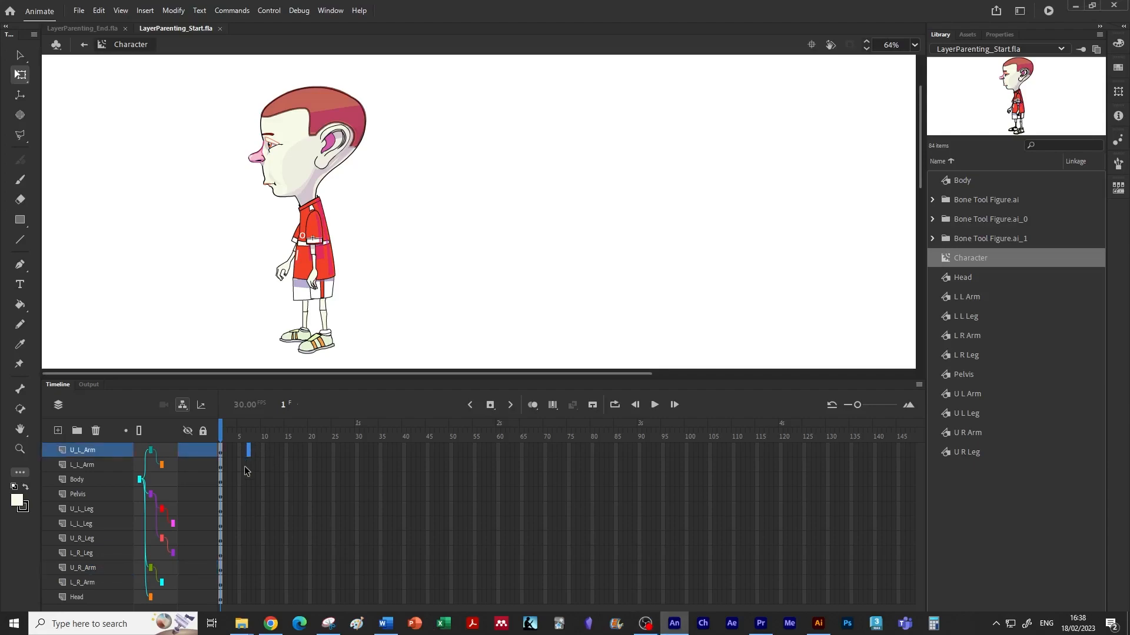
left_click(247, 599, "shift")
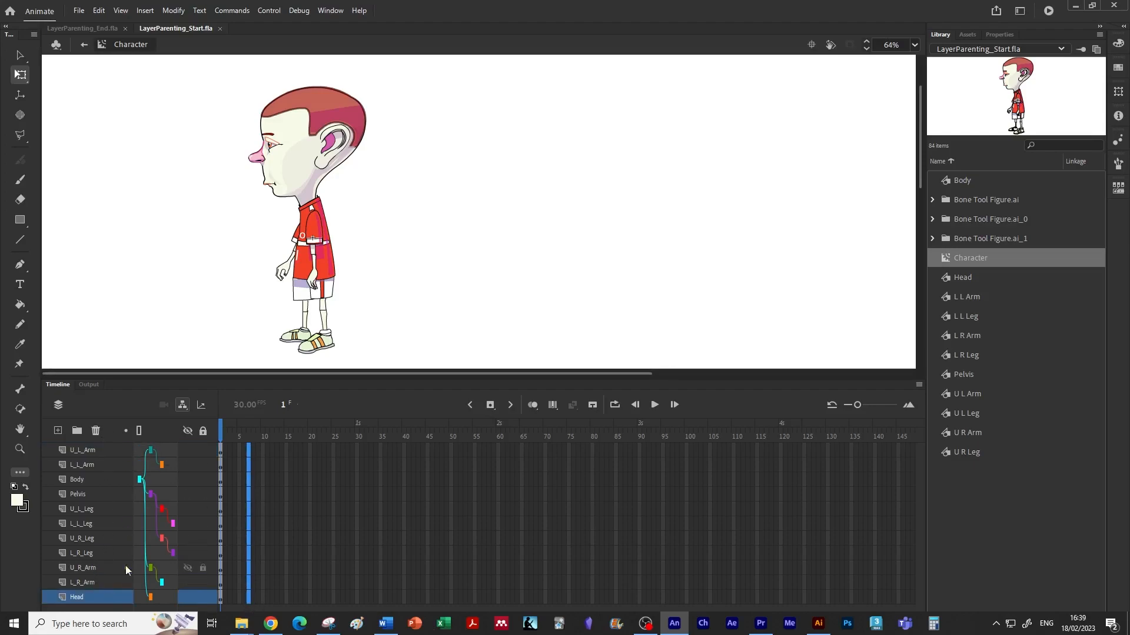
key("F5")
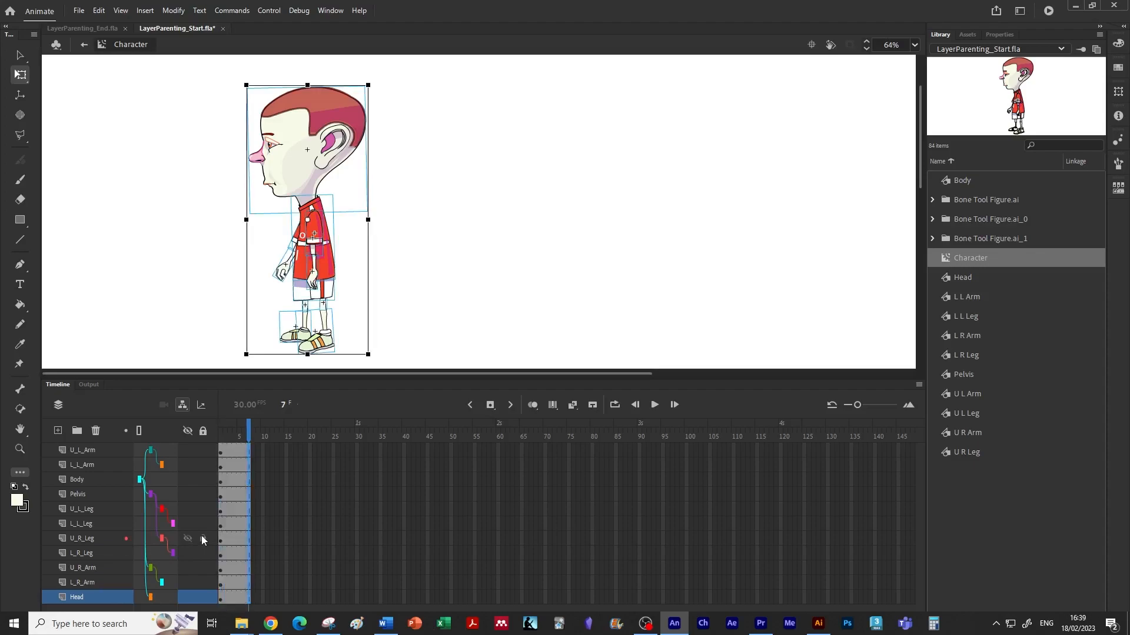
left_click(250, 435)
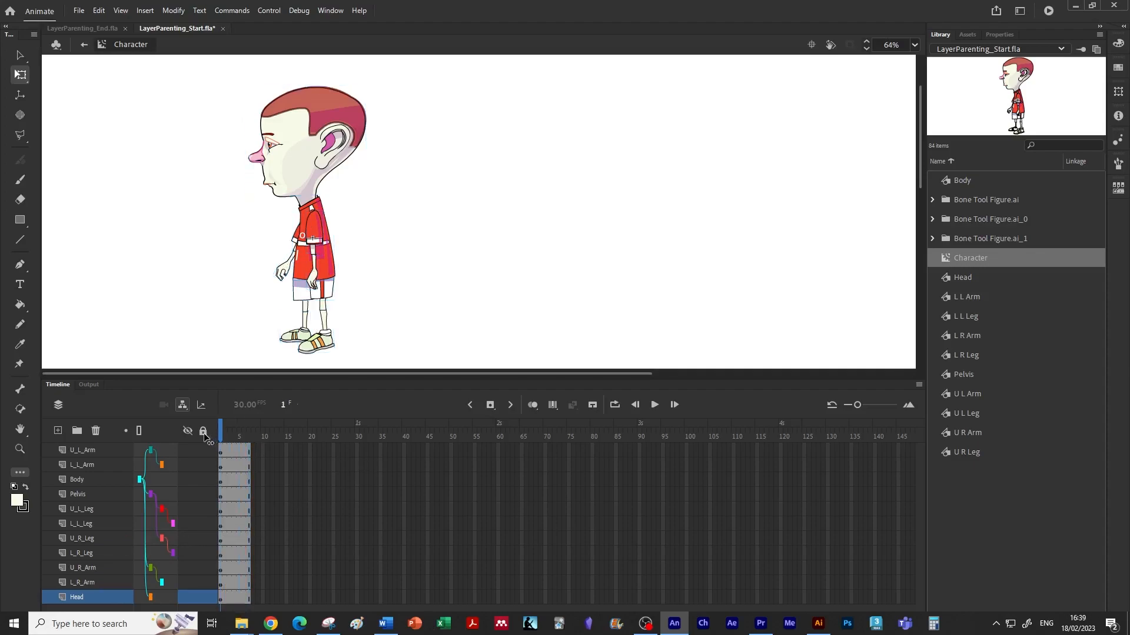
Insert keyframes at frame 7 on all layers, from U_L_Arm to Head, and deselect the figure
left_click(248, 450)
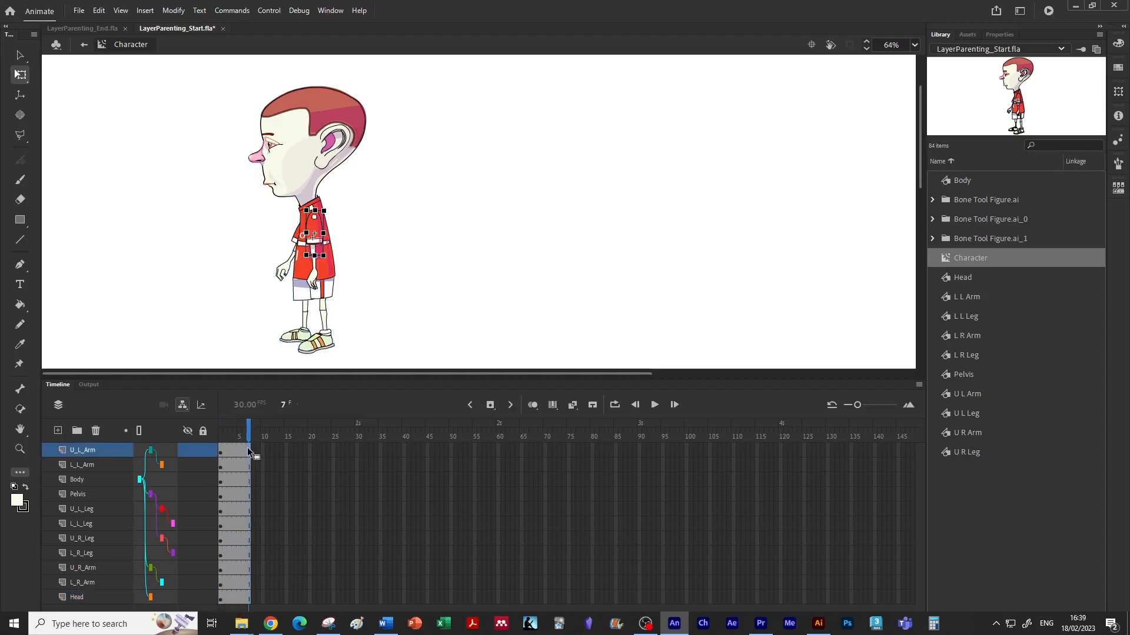
left_click(248, 599, "shift")
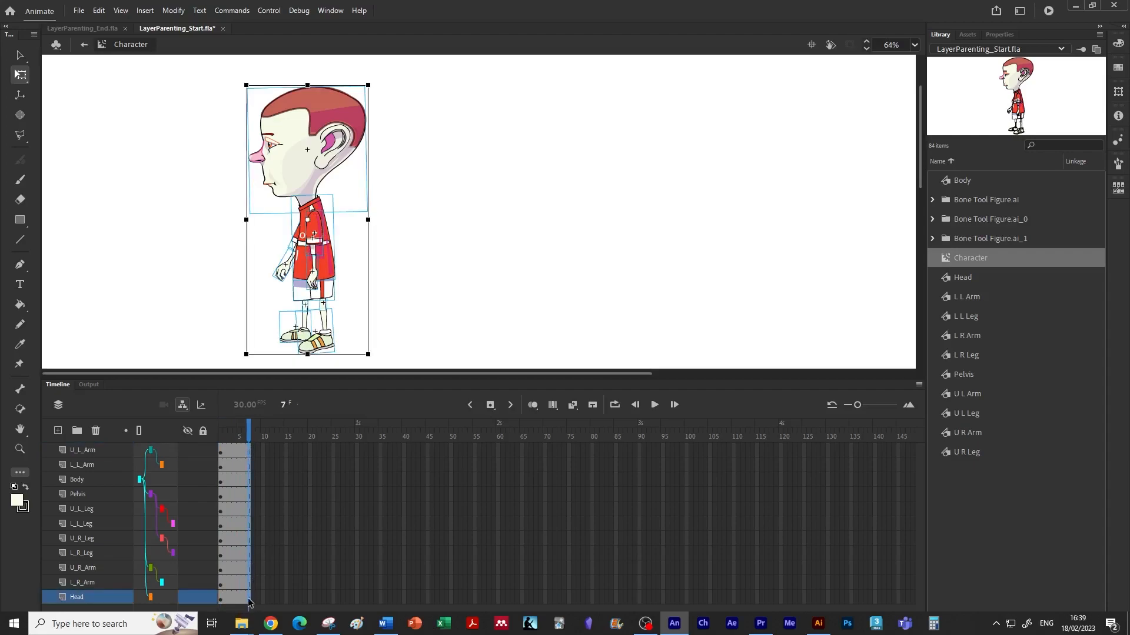
key("F6")
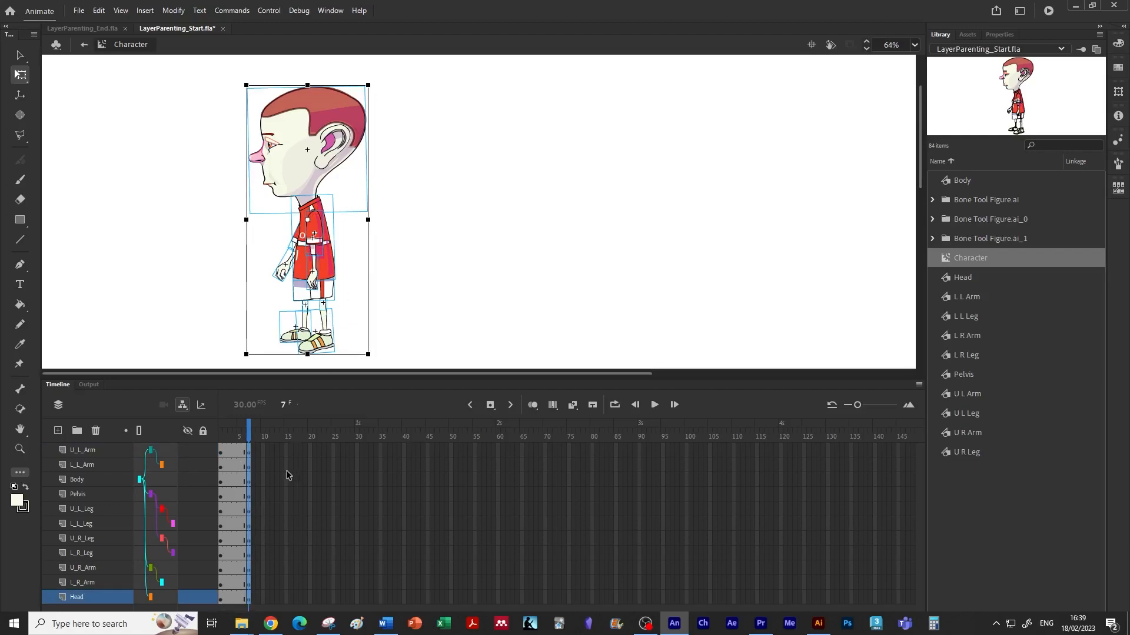
left_click(422, 301)
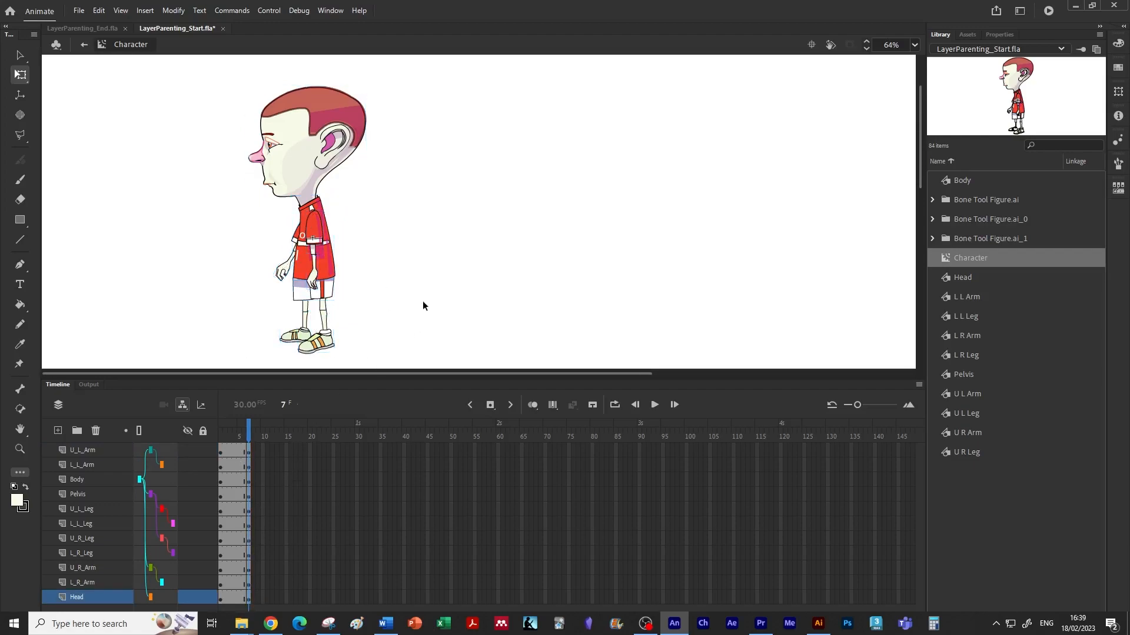
At frame 7, rotate the upper left leg so the whole leg swings backward
left_click(324, 333)
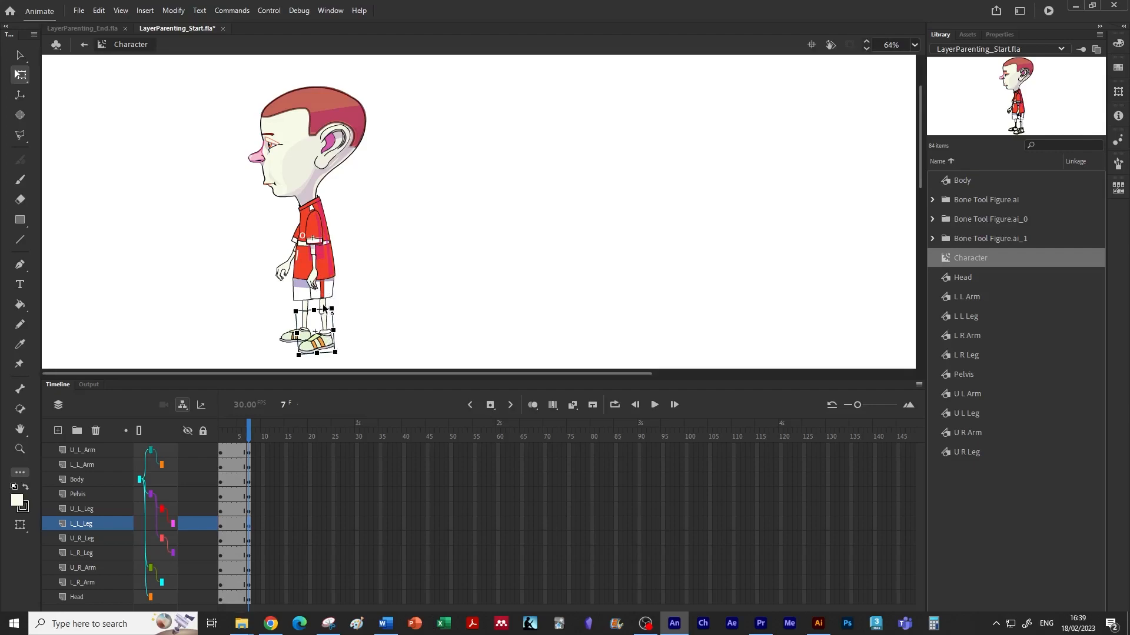
left_click(352, 315)
left_click(324, 307)
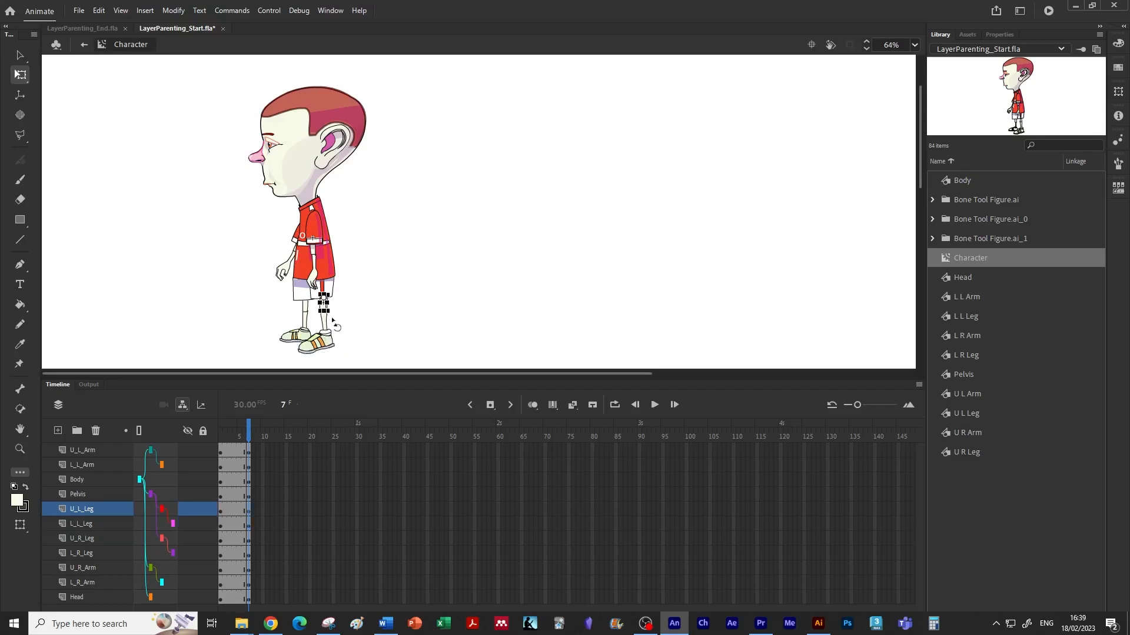
left_click_drag(338, 324, 351, 313)
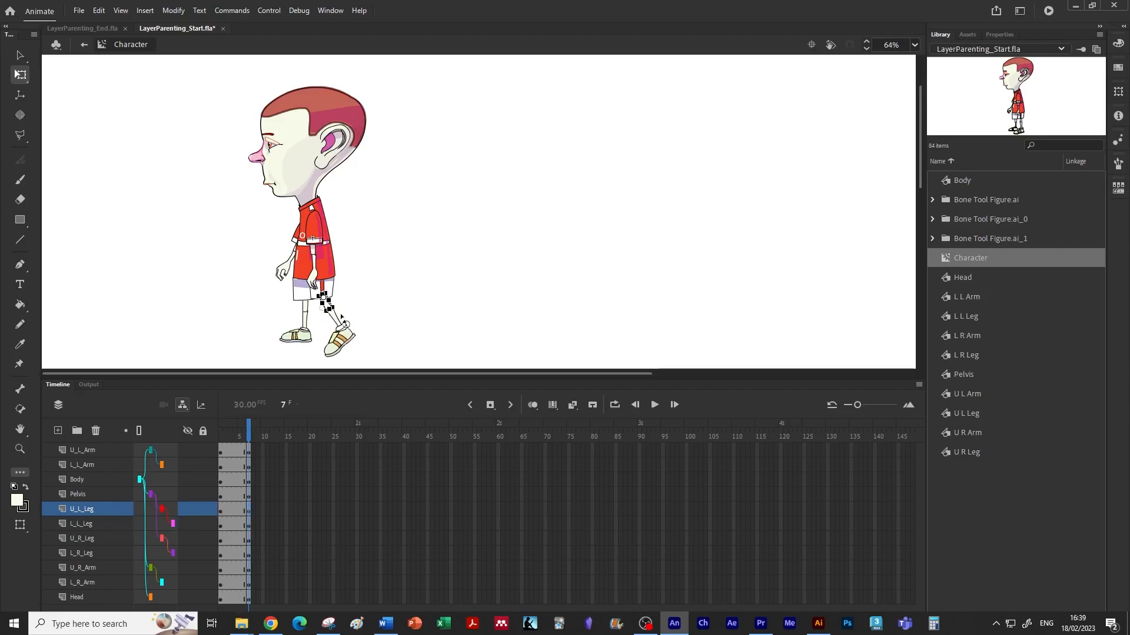
At frame 7, rotate the upper right leg so the whole leg swings forward
left_click(304, 334)
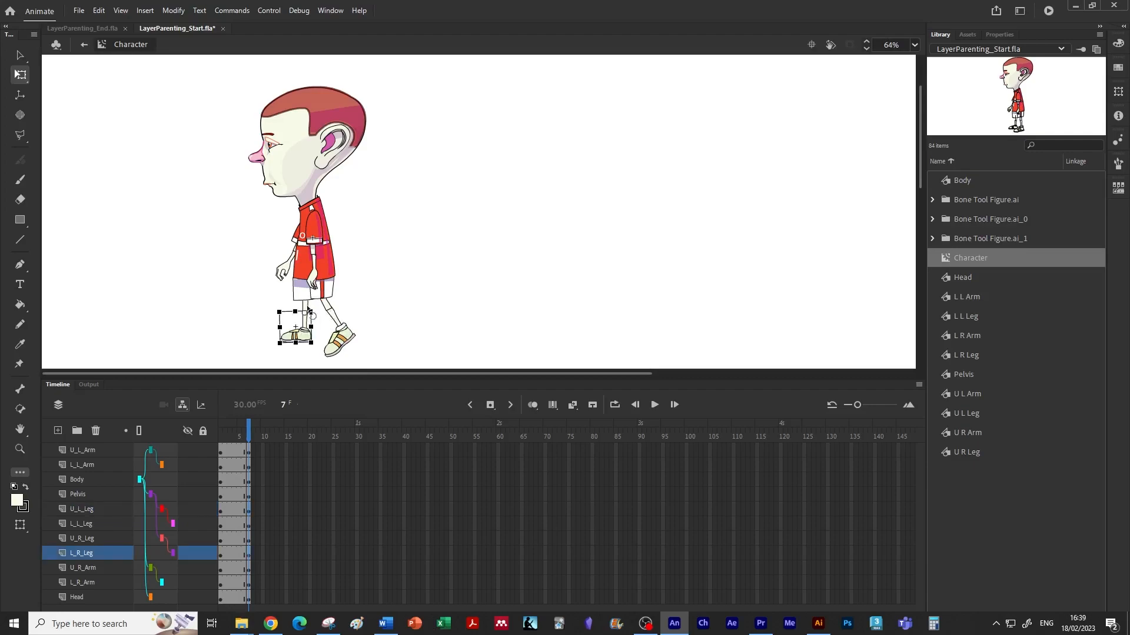
left_click(224, 268)
left_click(305, 305)
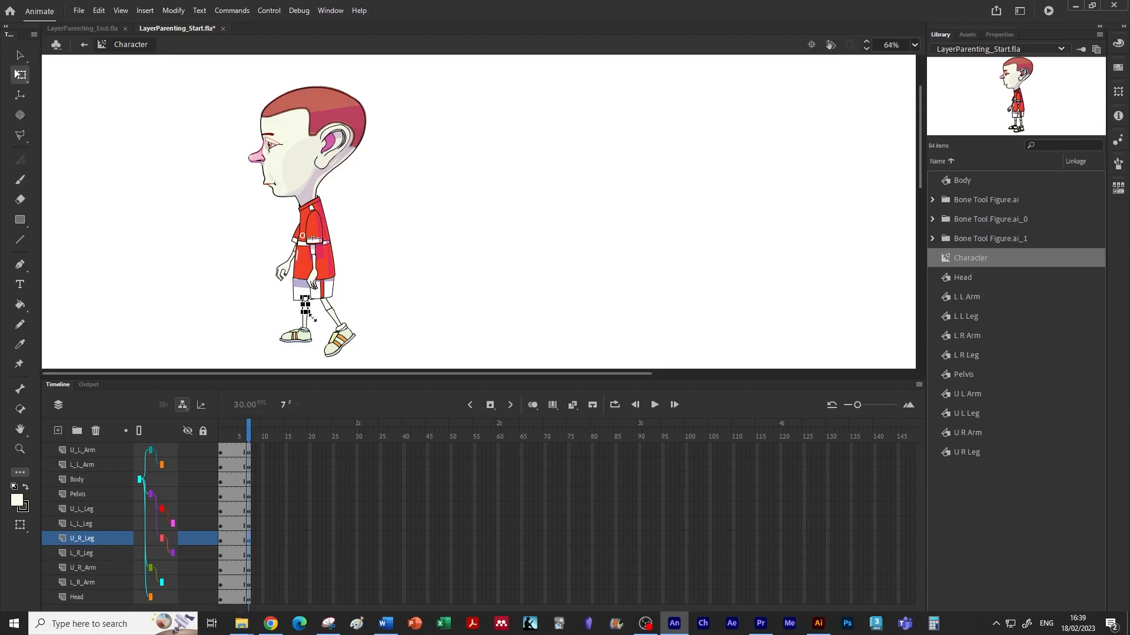
left_click_drag(315, 322, 310, 327)
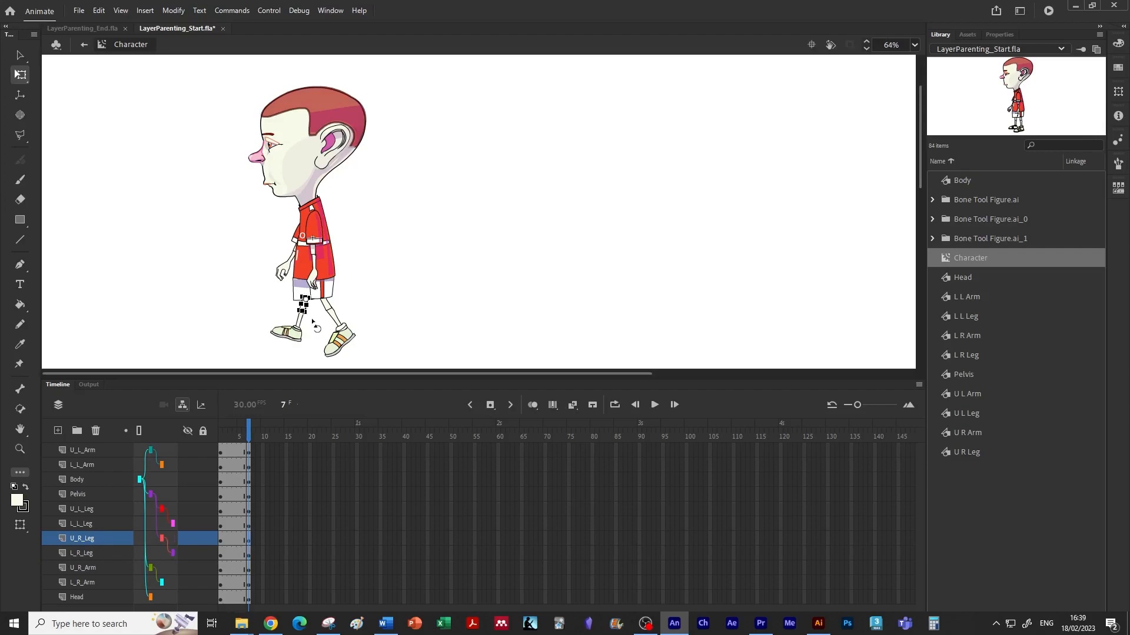
At frame 7, rotate the upper left arm so it swings forward and the upper right arm so it swings backward
left_click(316, 238)
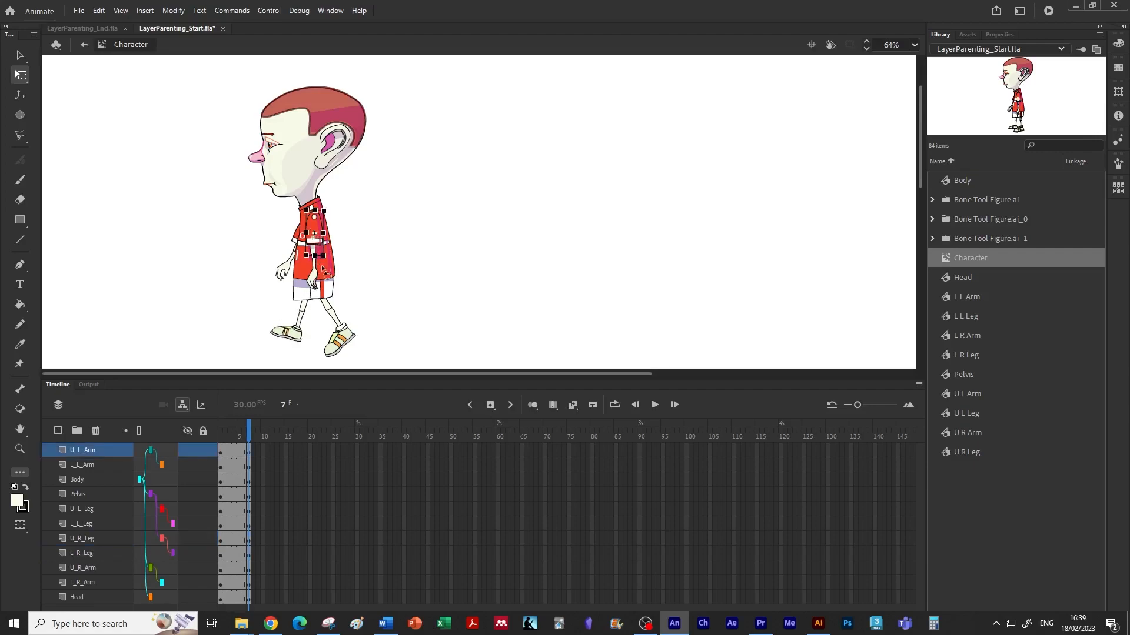
left_click_drag(334, 270, 313, 272)
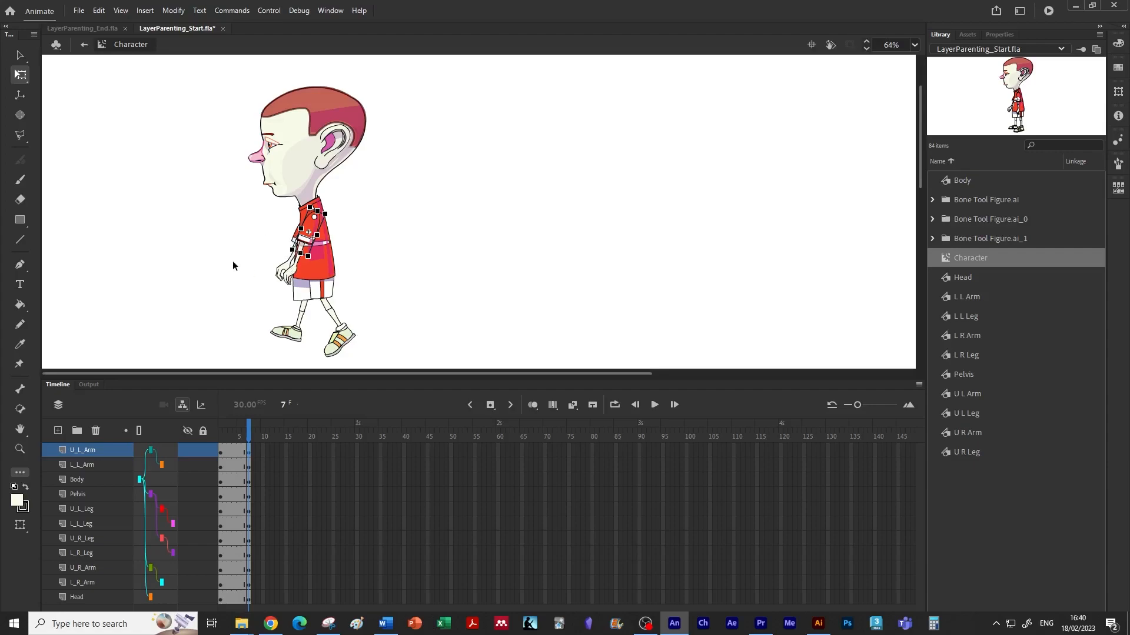
left_click(301, 259)
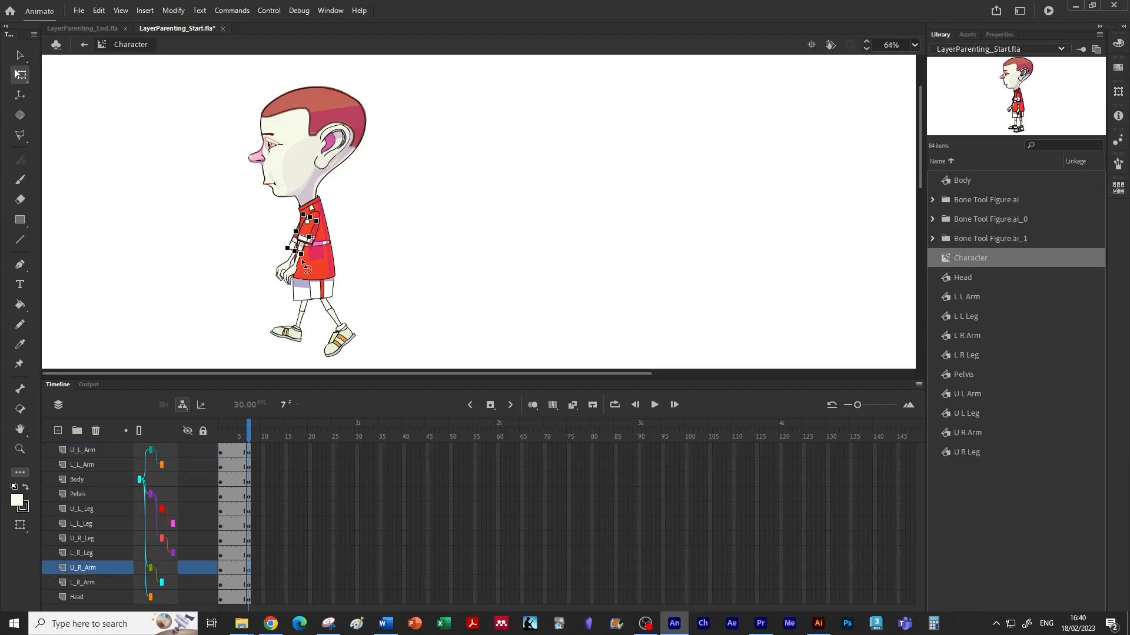
left_click_drag(306, 267, 377, 276)
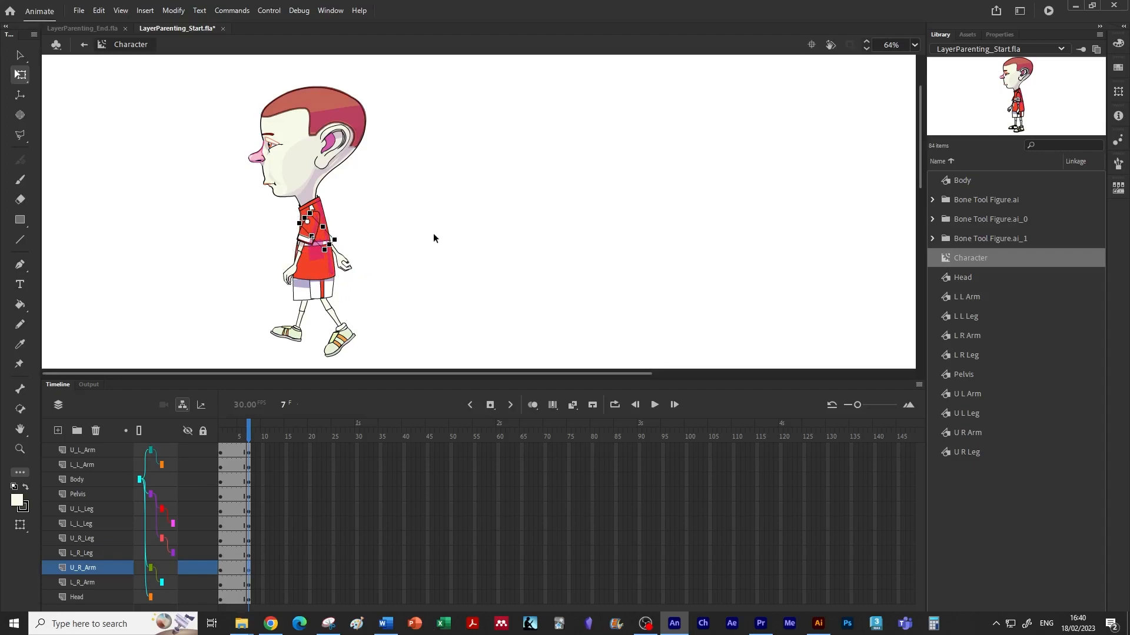
At frame 7, rotate the lower right leg to set its foot flat and bend the lower left leg backward
left_click(298, 333)
left_click_drag(312, 348, 386, 331)
left_click(341, 339)
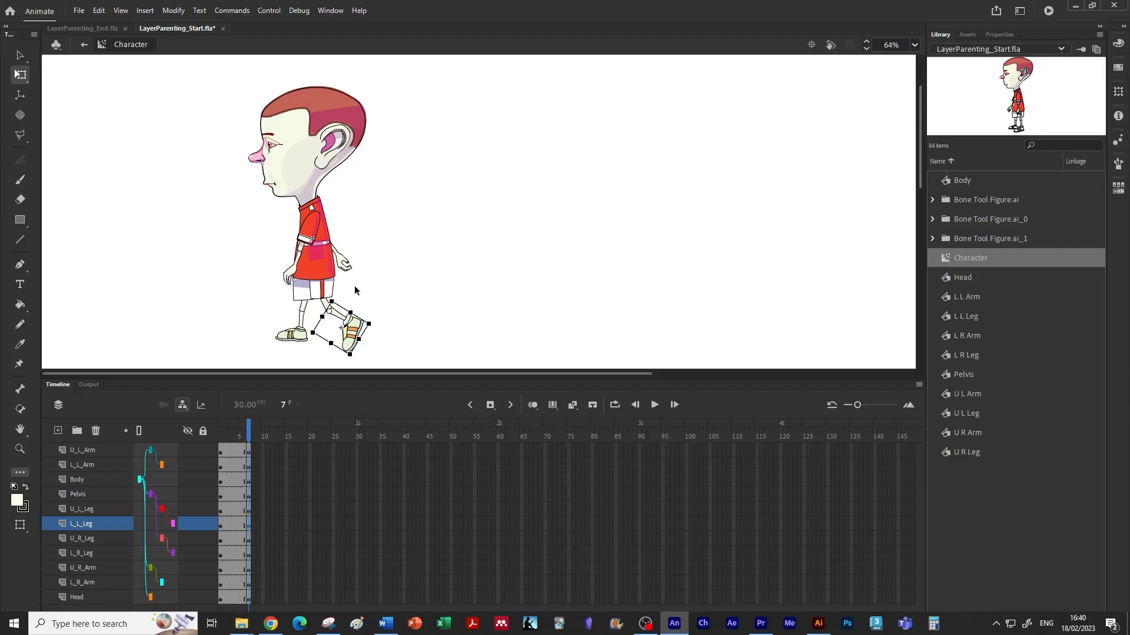
At frame 7, bend the lower left arm forward at the elbow and rotate the lower right arm slightly backward
left_click(286, 276)
left_click_drag(292, 294, 267, 294)
left_click(351, 272)
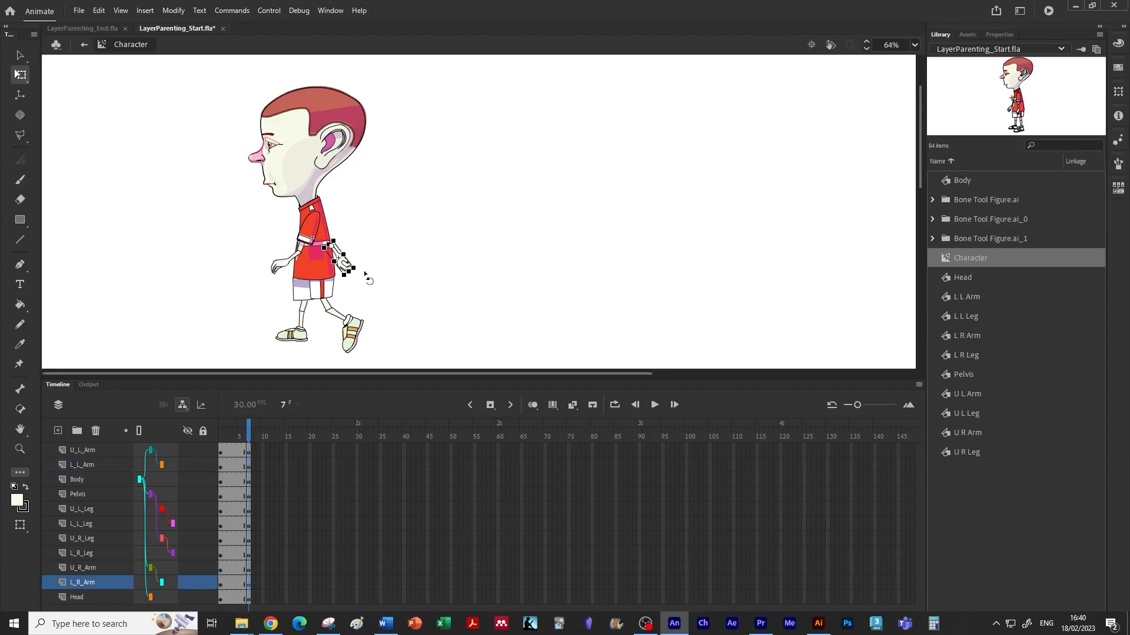
mouse_move(363, 281)
left_mouse_down()
mouse_move(378, 260)
mouse_move(364, 275)
left_mouse_up()
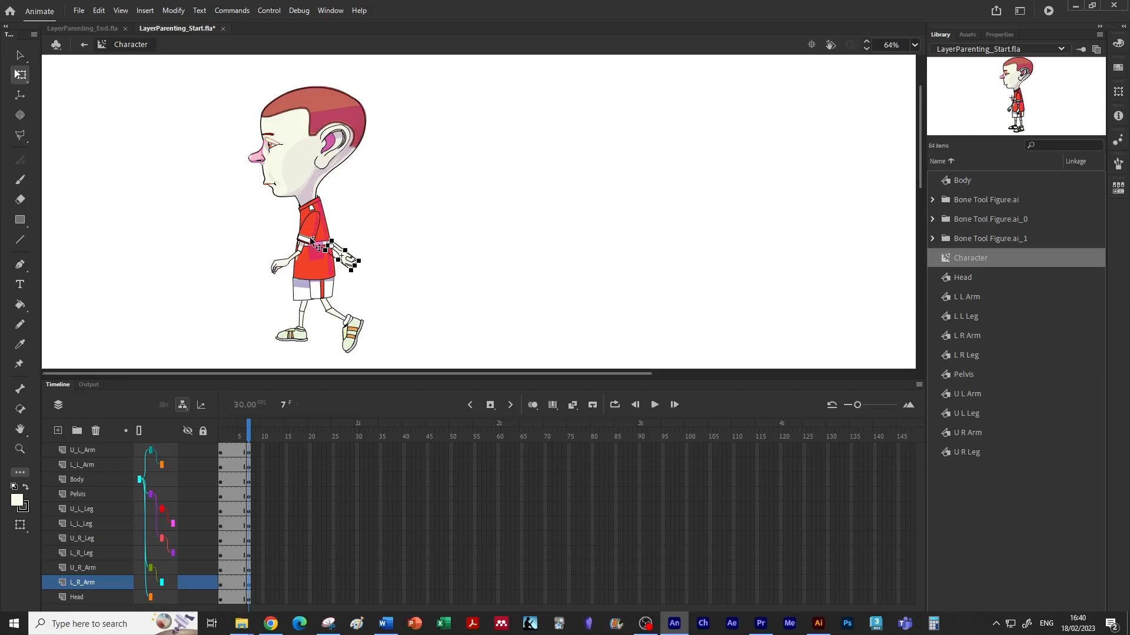
At frame 7, tilt the head slightly forward around the neck and deselect it
left_click(321, 271)
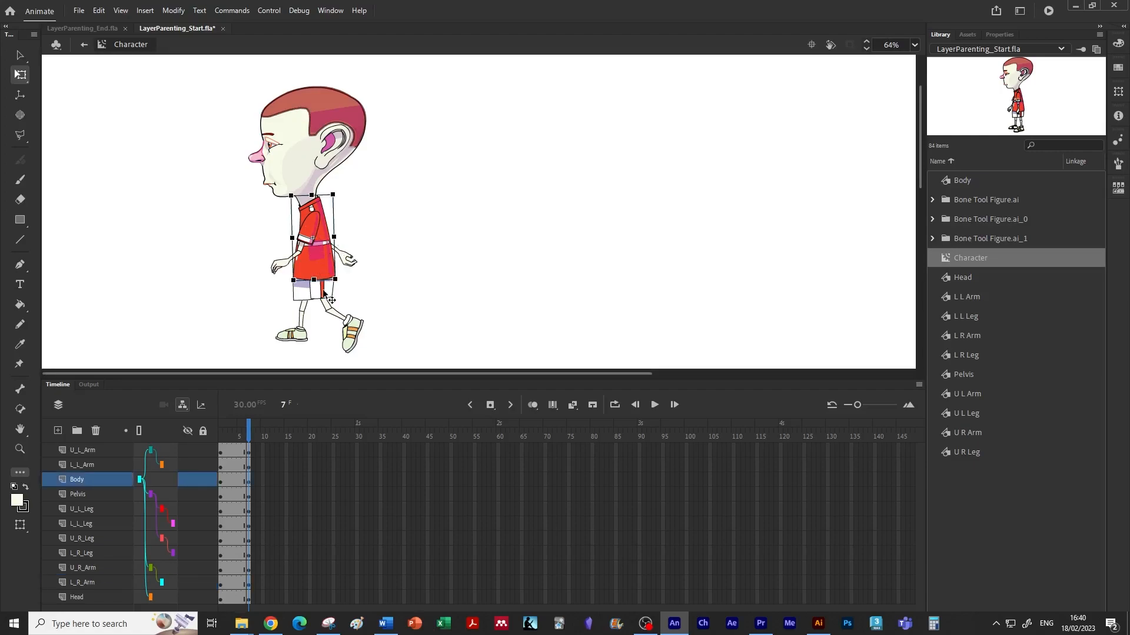
left_click(309, 137)
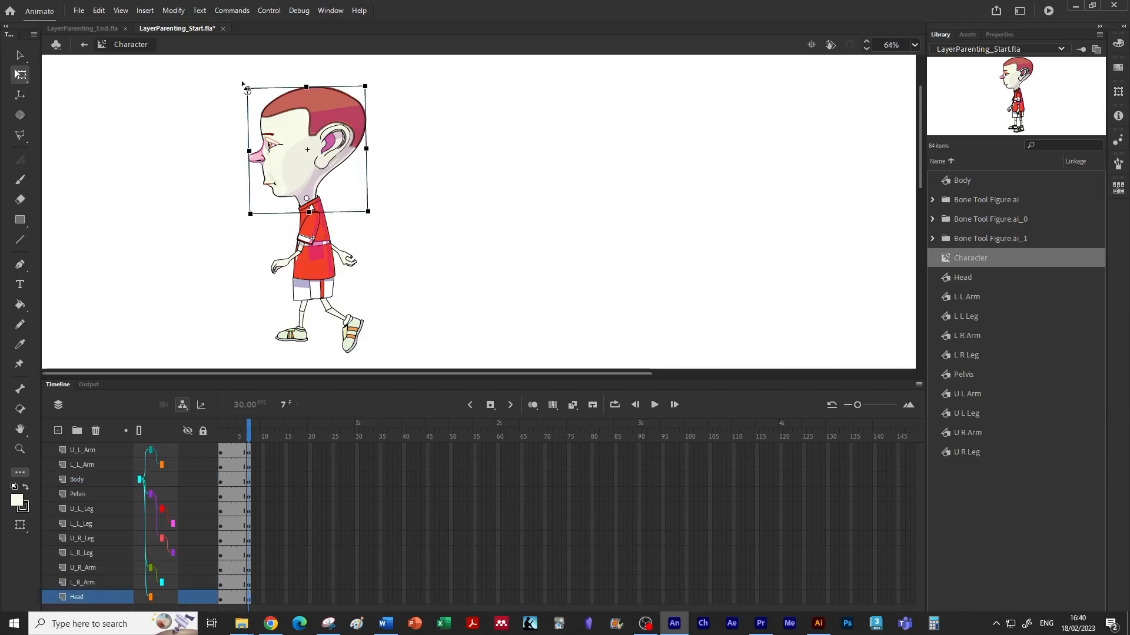
left_click_drag(241, 84, 232, 87)
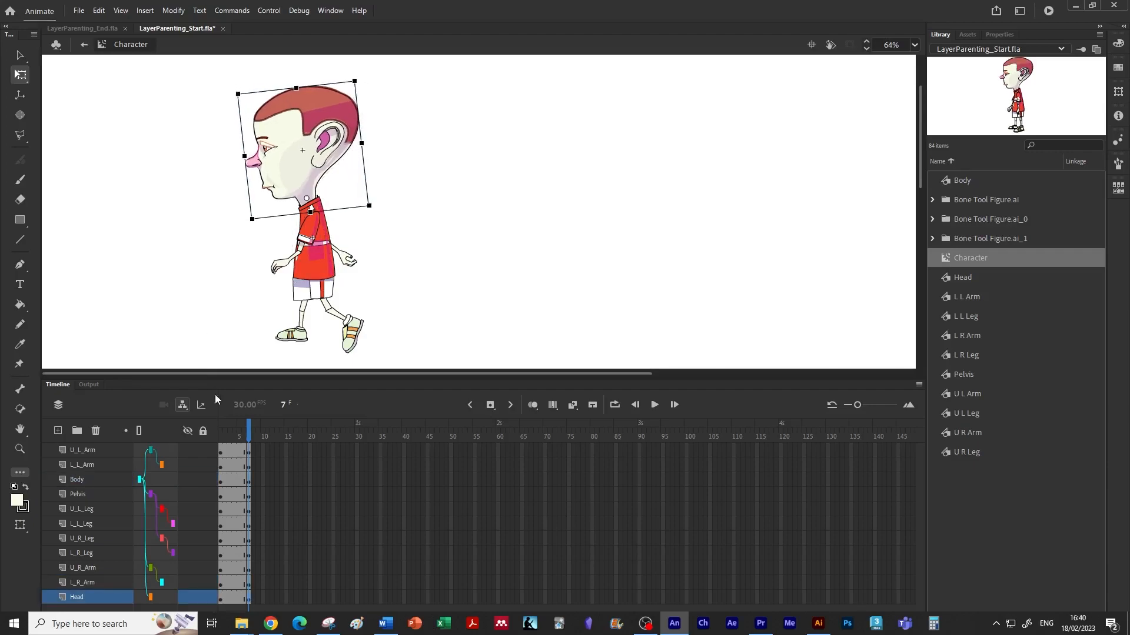
left_click_drag(244, 430, 256, 433)
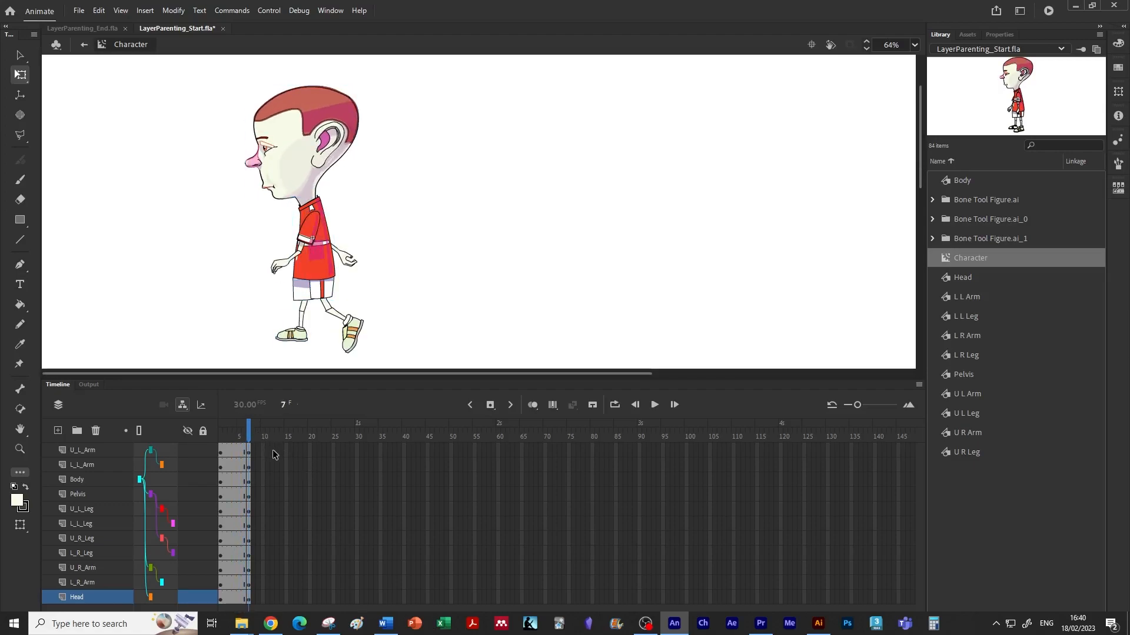
Insert keyframes at frame 13 on all layers, from U_L_Arm to Head
left_click(274, 451)
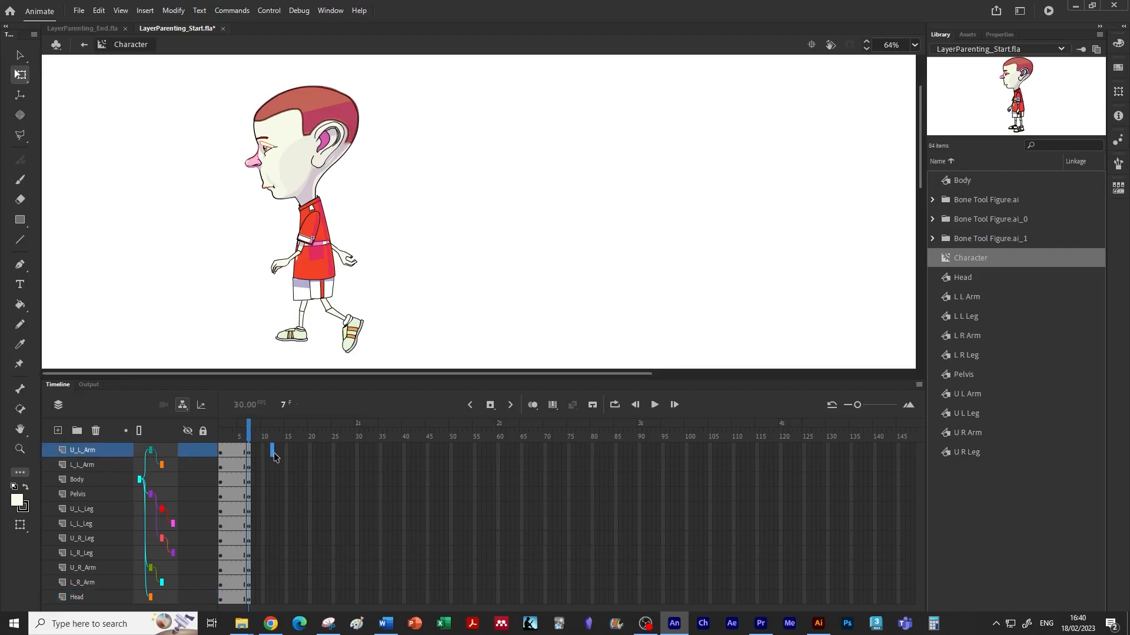
left_click(277, 600, "shift")
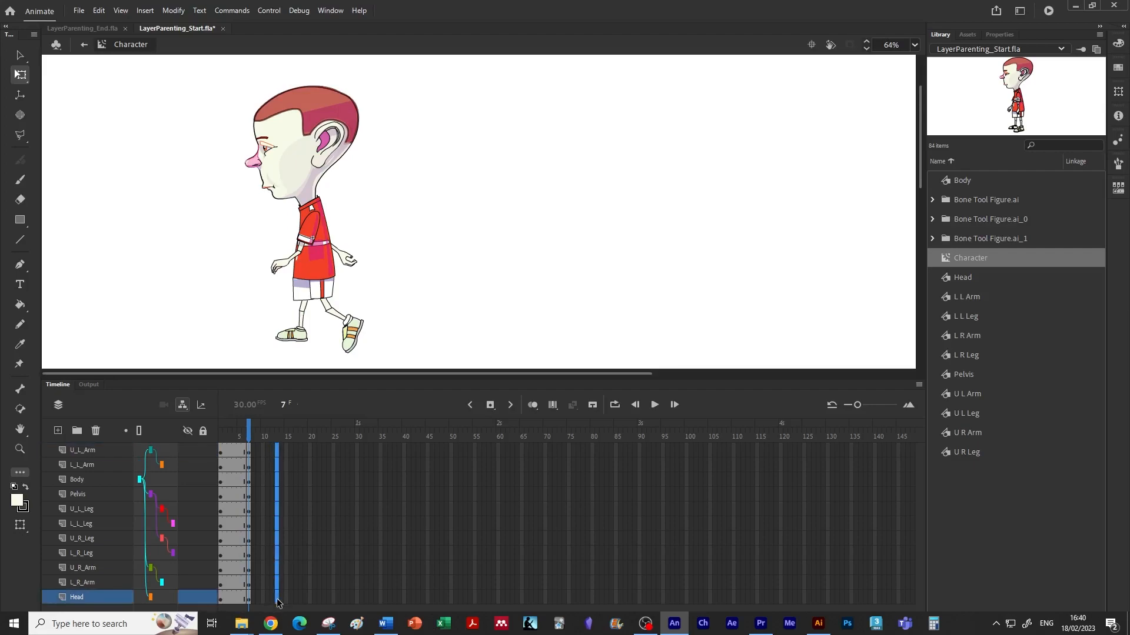
key("F6")
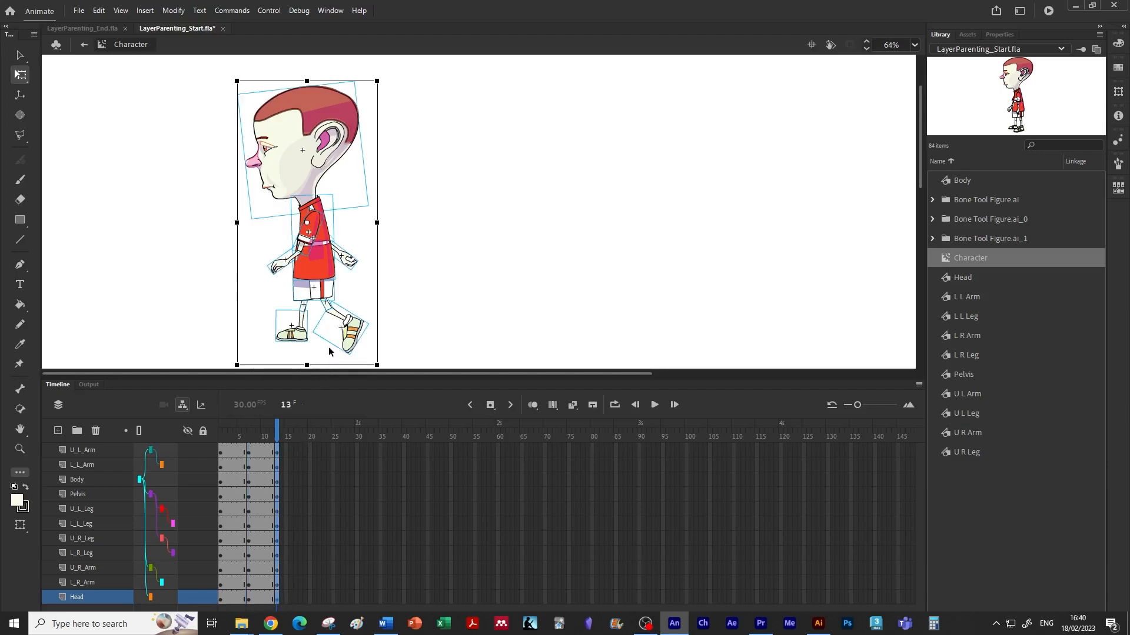
Turn on onion skinning at frame 13 and adjust its range to compare the pose with the earlier frames
left_click(533, 405)
mouse_move(267, 436)
left_mouse_down()
mouse_move(242, 436)
mouse_move(253, 436)
left_mouse_up()
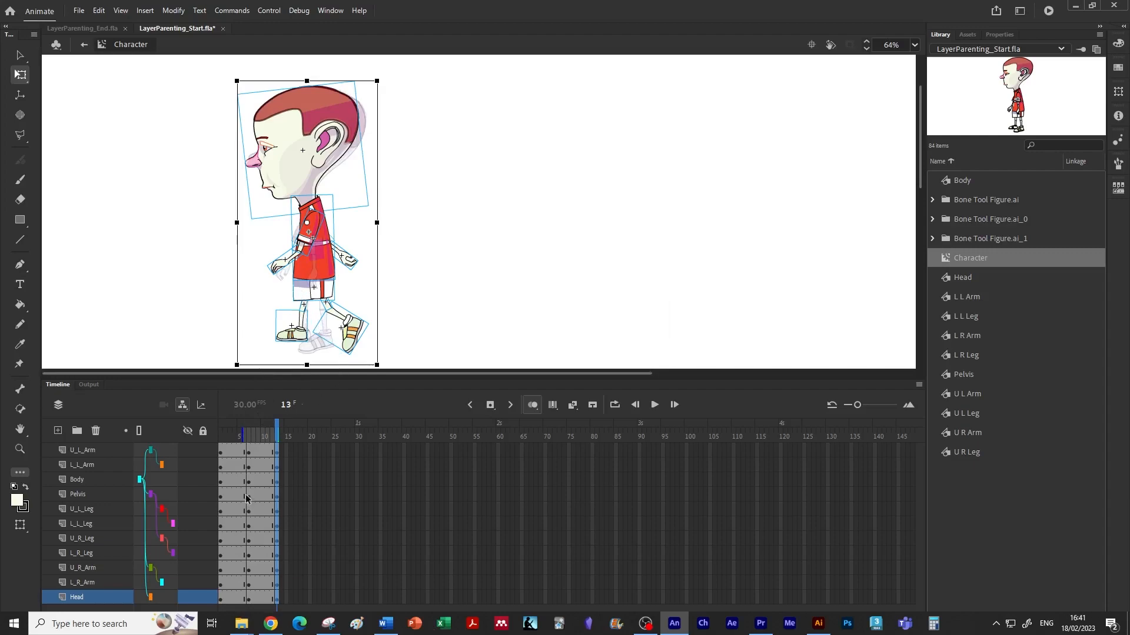
left_click_drag(244, 436, 220, 436)
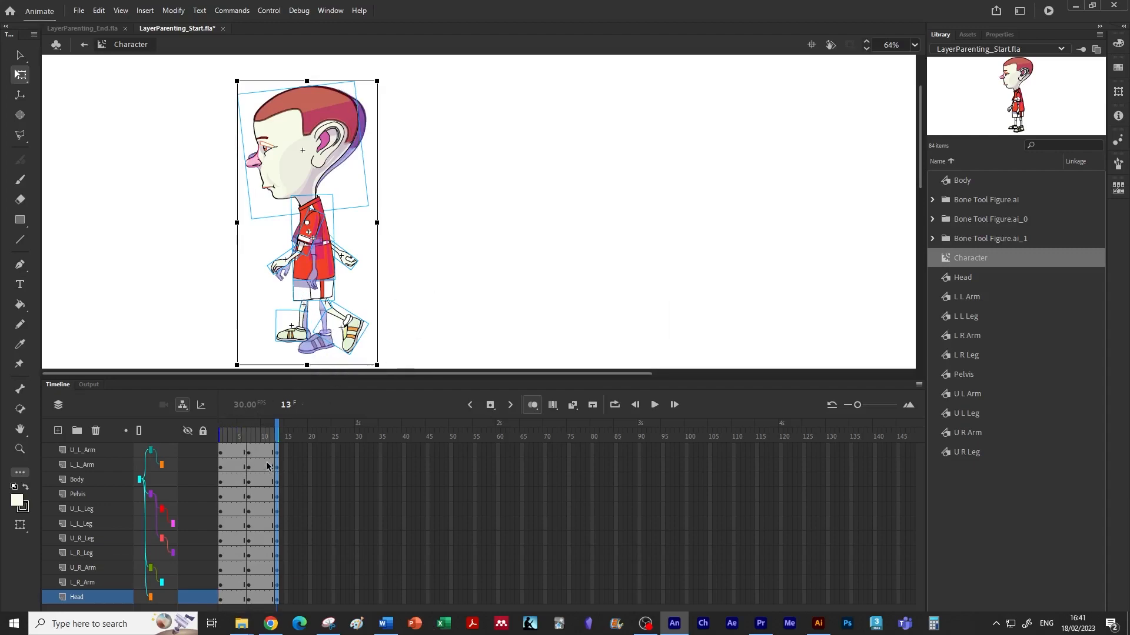
left_click_drag(220, 436, 241, 437)
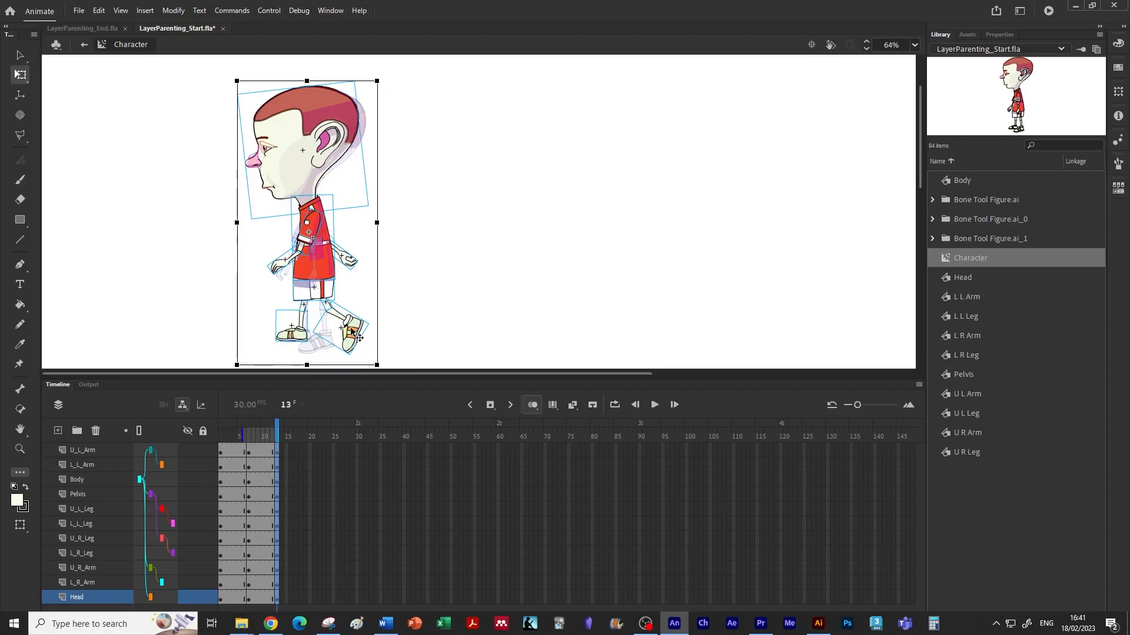
left_click(425, 315)
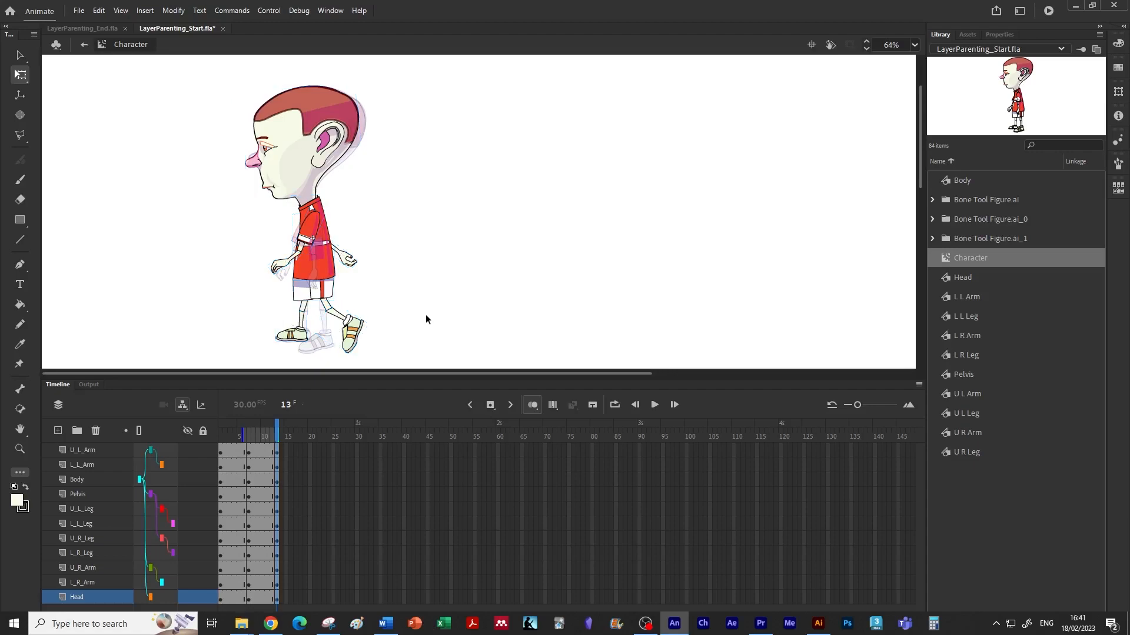
Create classic tweens across frames 1 to 13 on all layers, from U_L_Arm to Head
left_click_drag(277, 434, 317, 434)
left_click(220, 451)
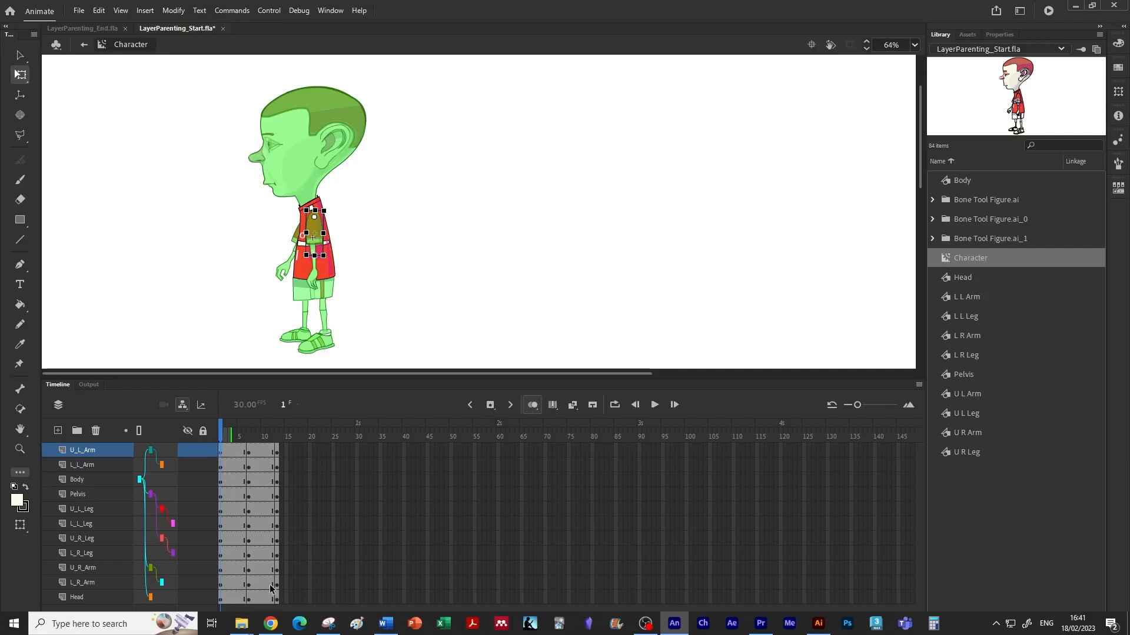
left_click_drag(278, 603, 253, 452)
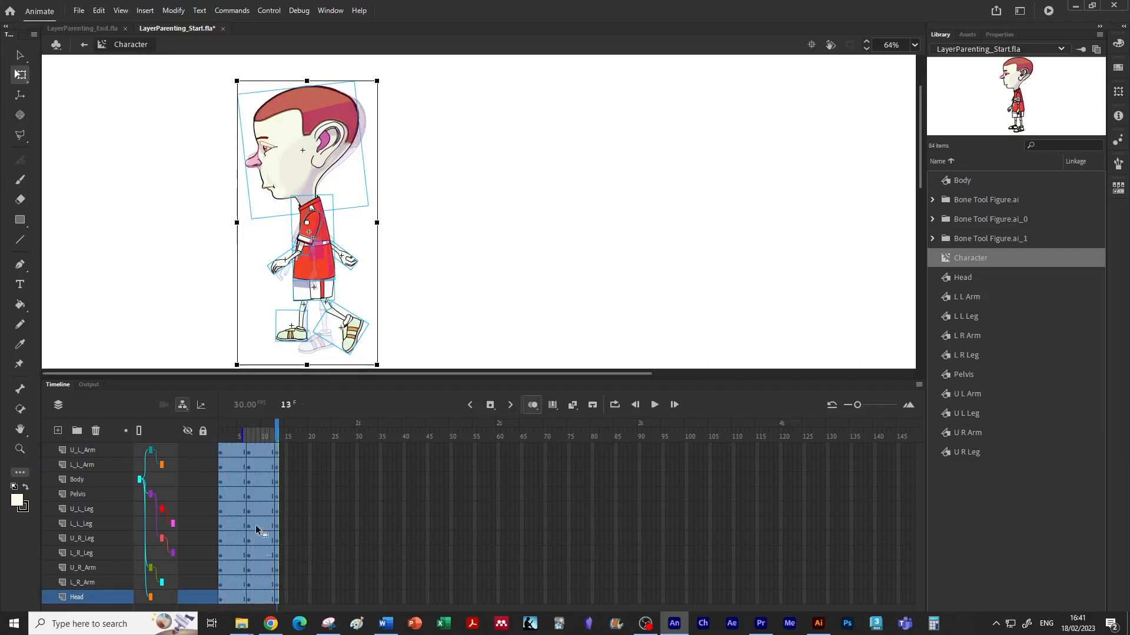
right_click(257, 450)
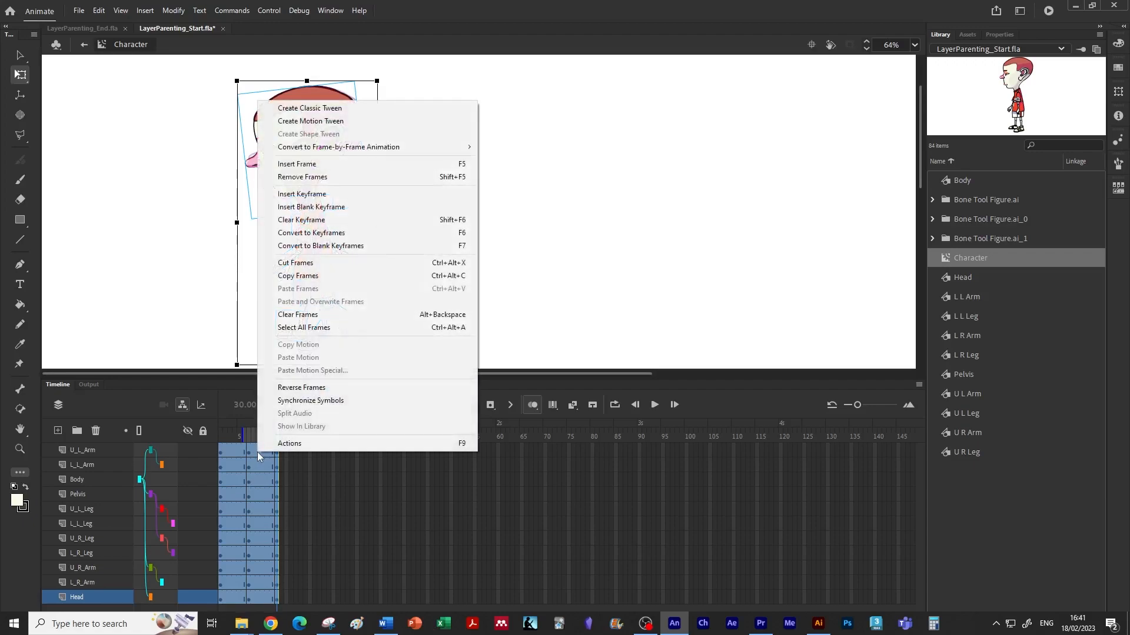
left_click(354, 109)
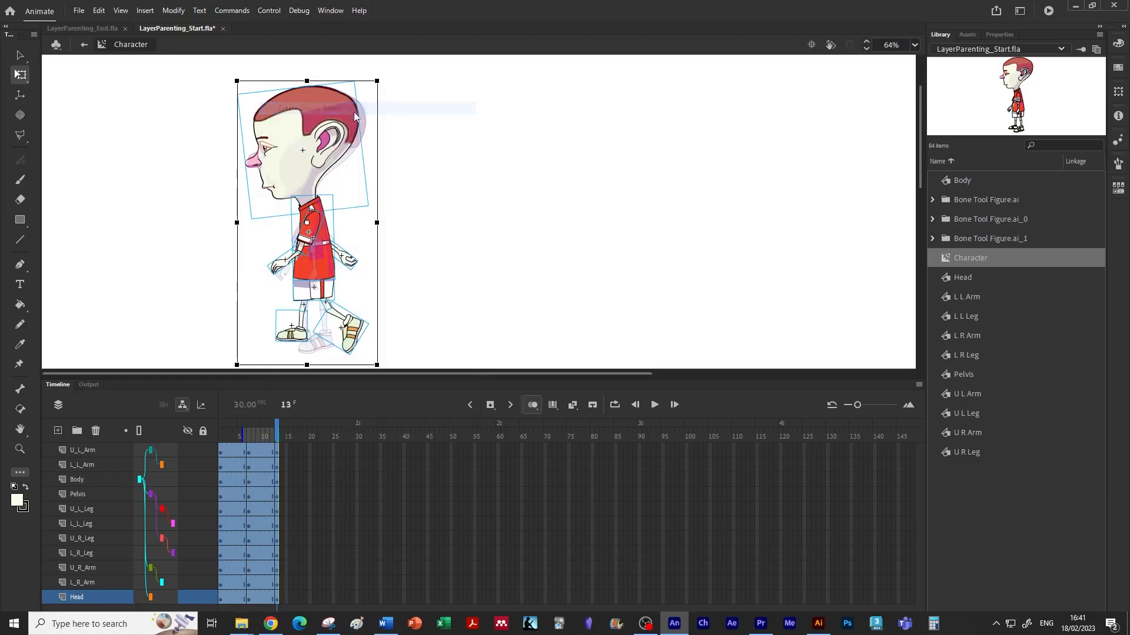
Turn off onion skinning and scrub through the tweened walk, ending at frame 1
left_click_drag(277, 435, 221, 435)
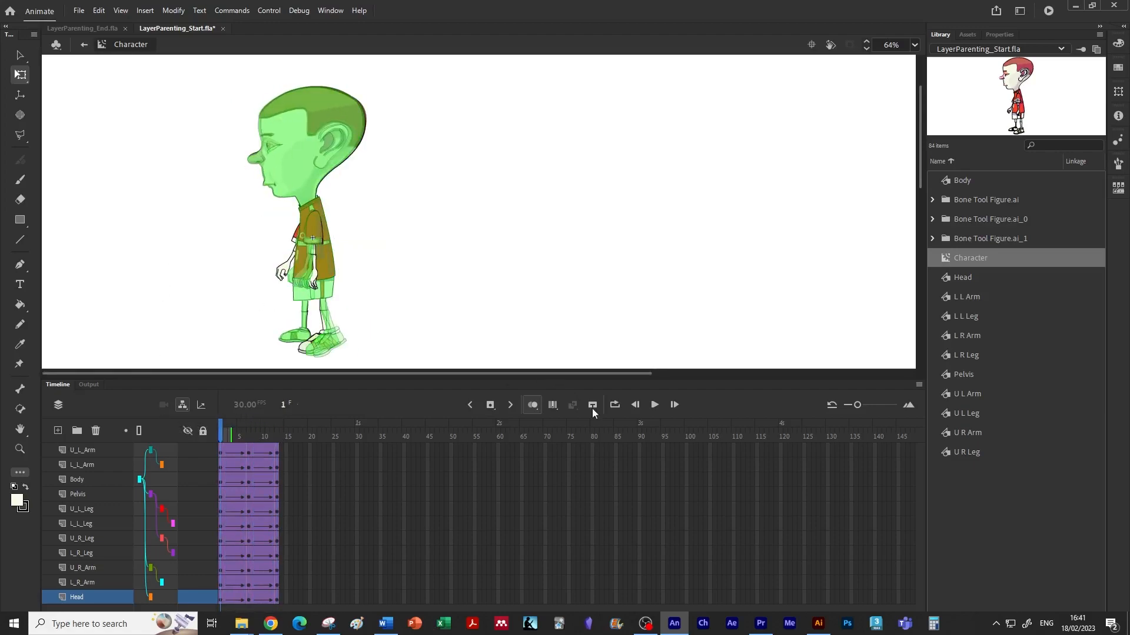
left_click(532, 405)
left_click(226, 435)
left_click_drag(235, 440, 209, 450)
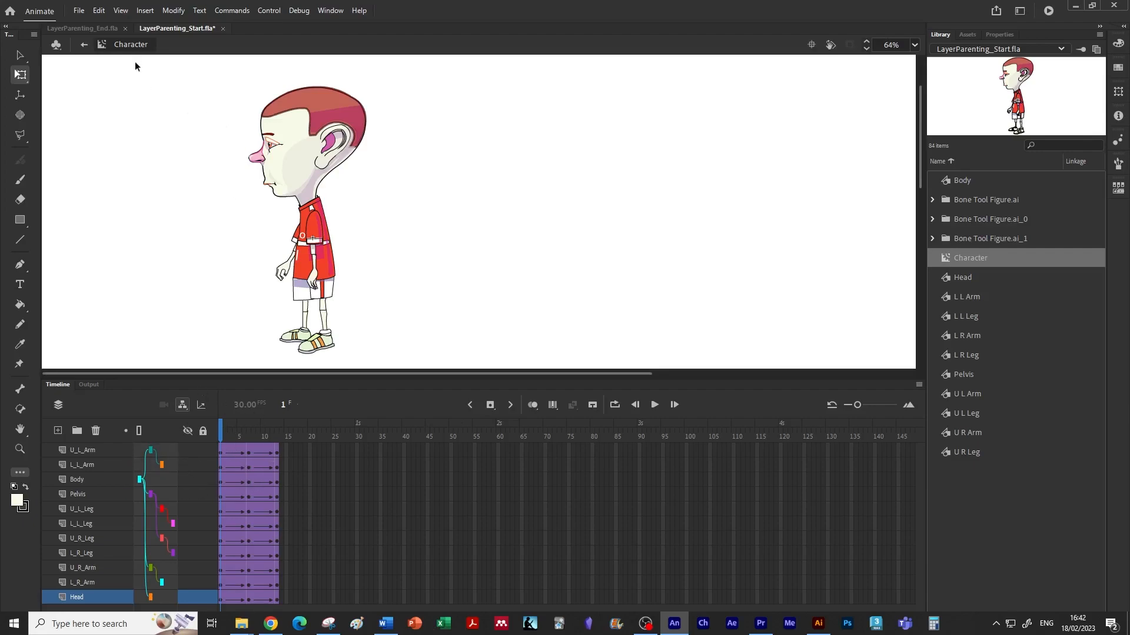
Return to Scene 1 and place an instance of the Character movie clip in the middle of the stage
left_click(84, 45)
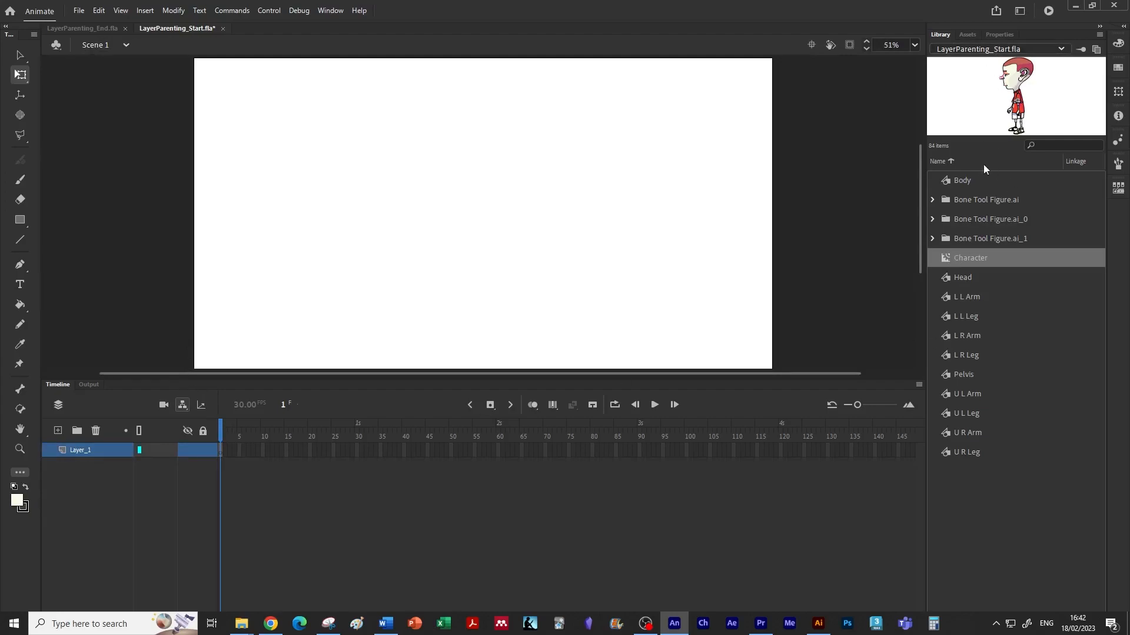
left_click_drag(1006, 75, 492, 214)
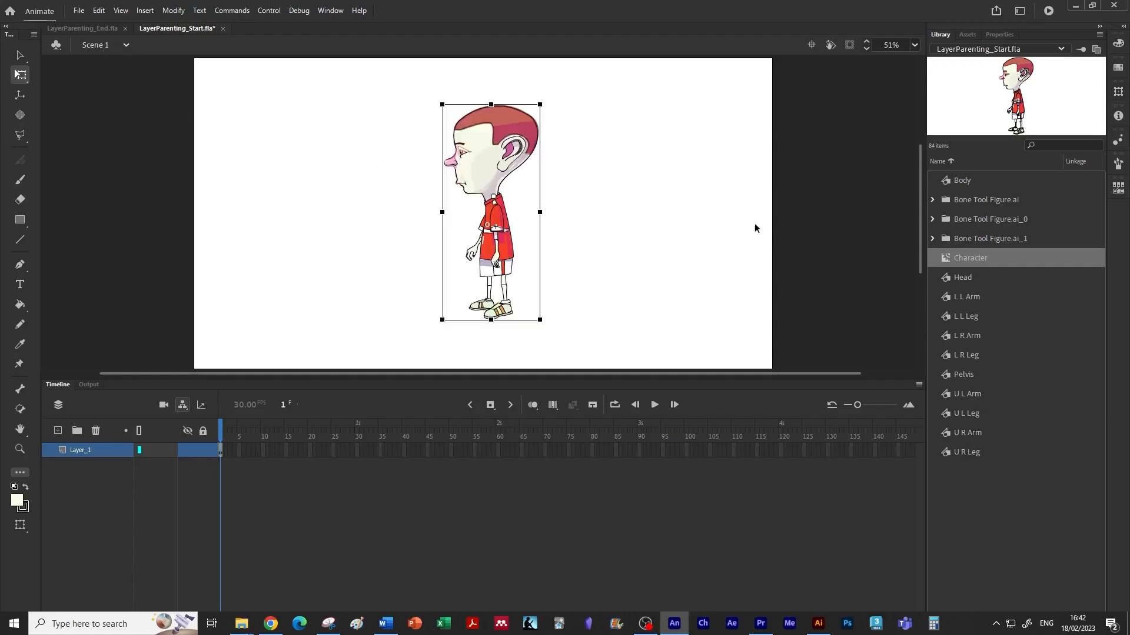
double_click(491, 177)
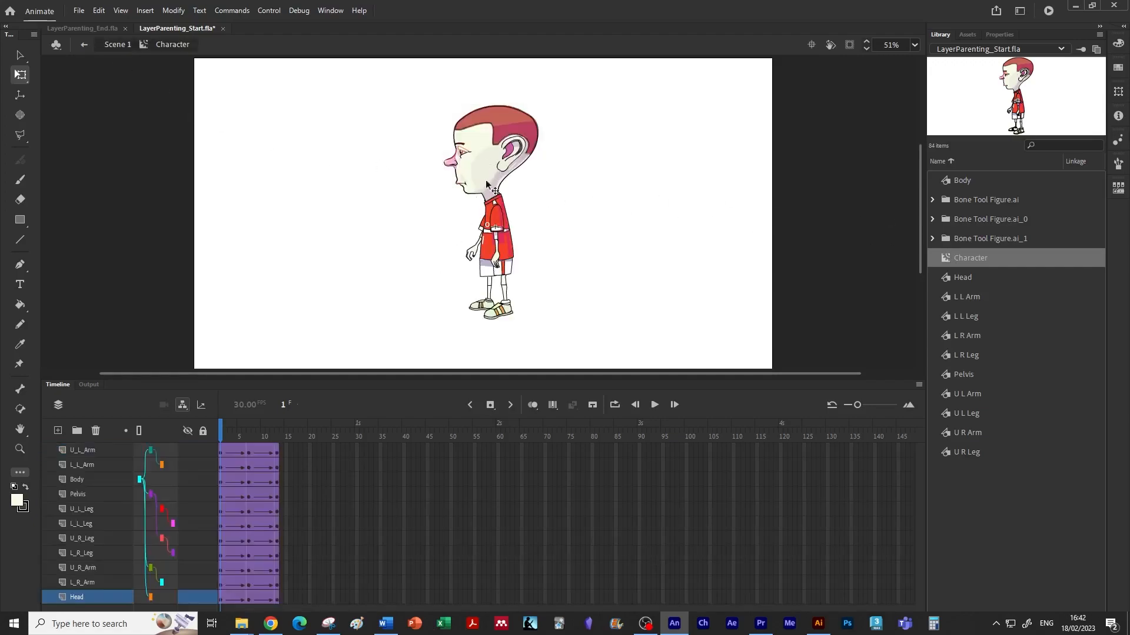
left_click(115, 45)
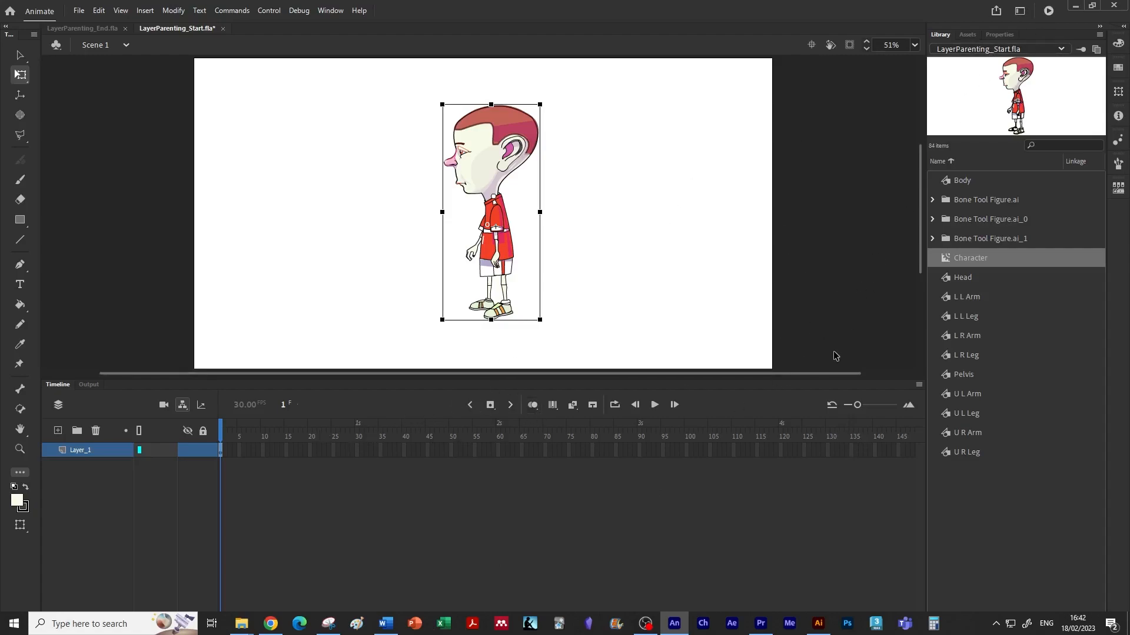
Extend Layer_1 in Scene 1 to frame 211 and apply a motion tween to it
left_click_drag(857, 405, 849, 407)
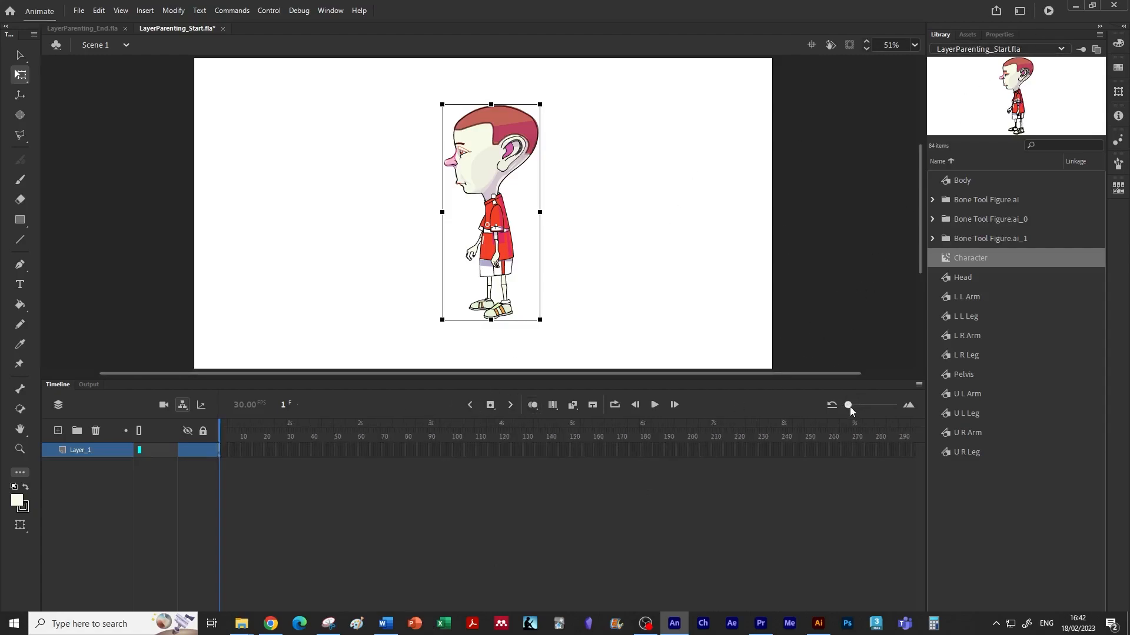
left_click(712, 451)
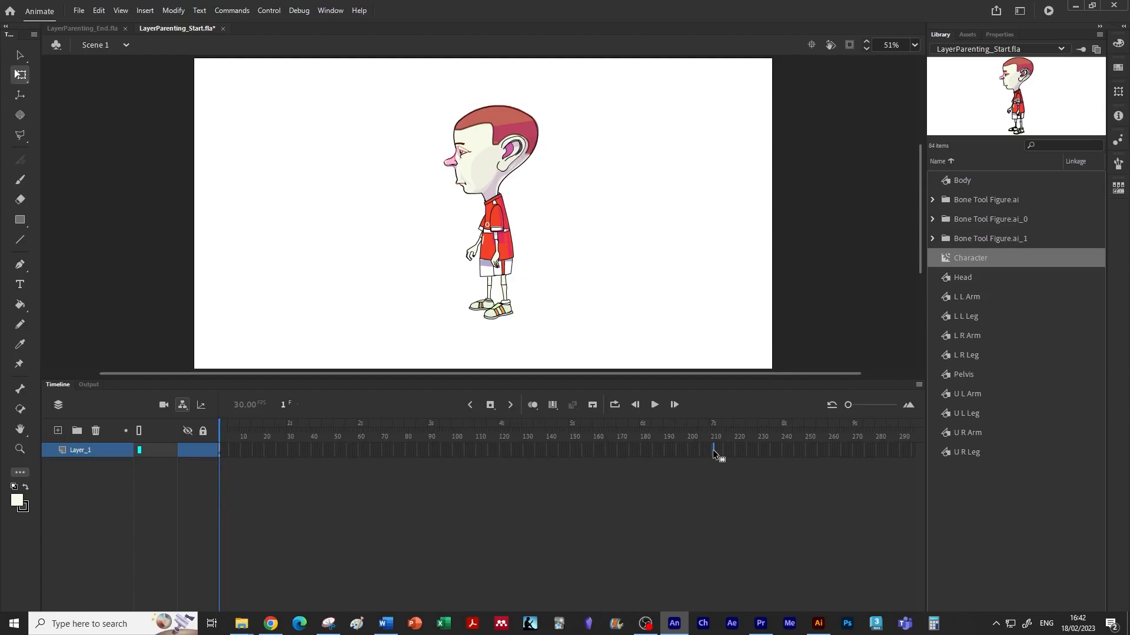
key("F5")
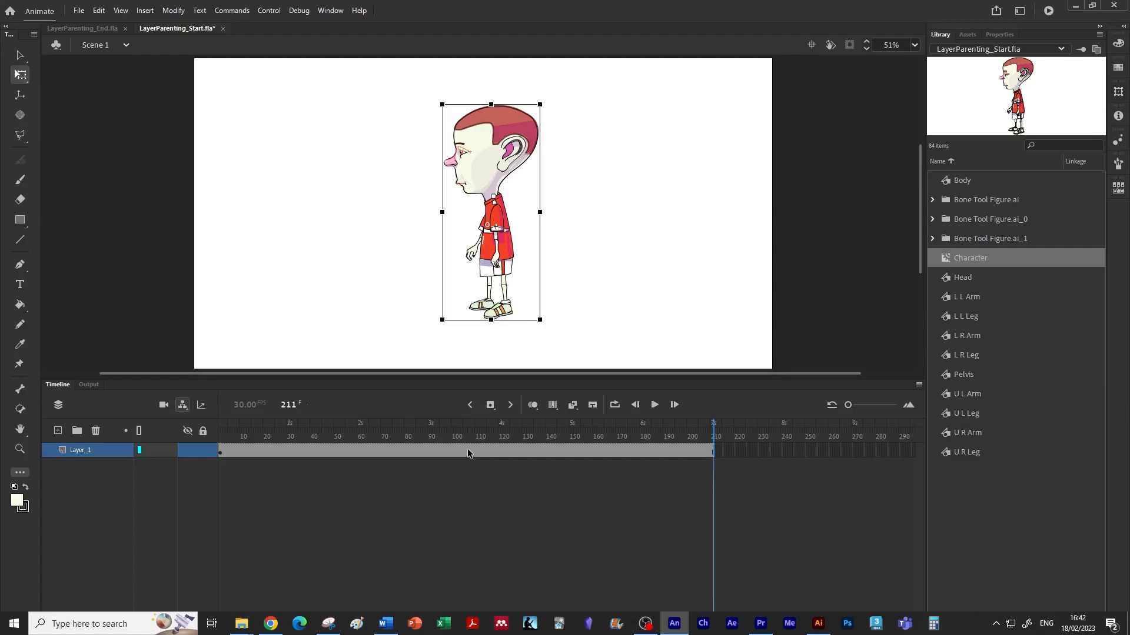
right_click(468, 451)
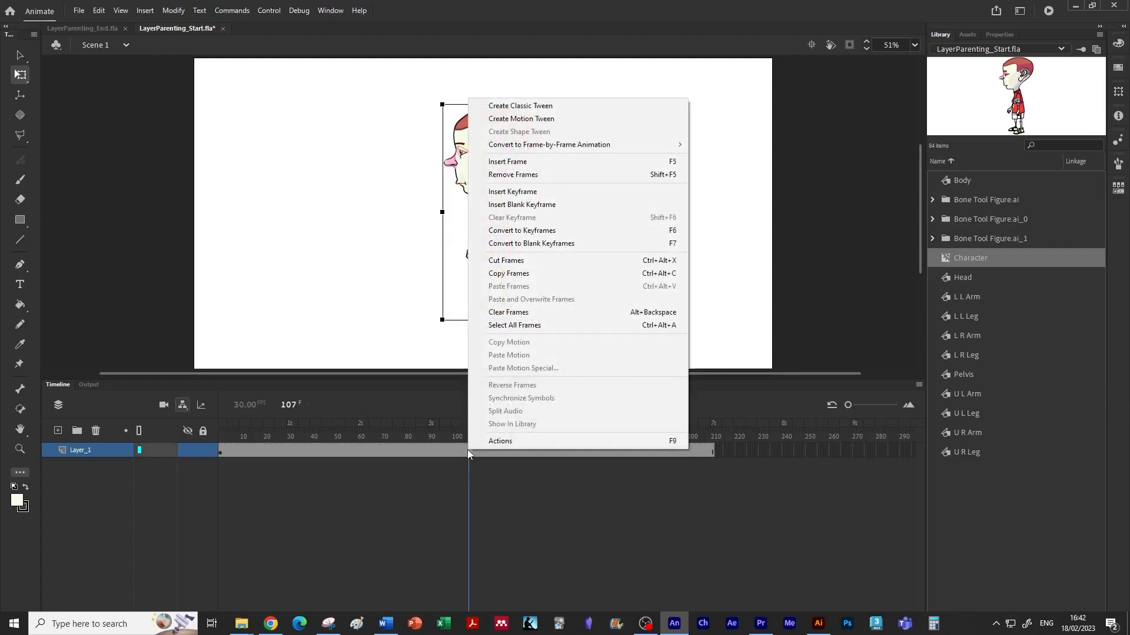
left_click(550, 119)
Position the character just beyond the stage's right edge at frame 1 and just beyond its left edge at frame 211
left_click_drag(467, 427, 217, 436)
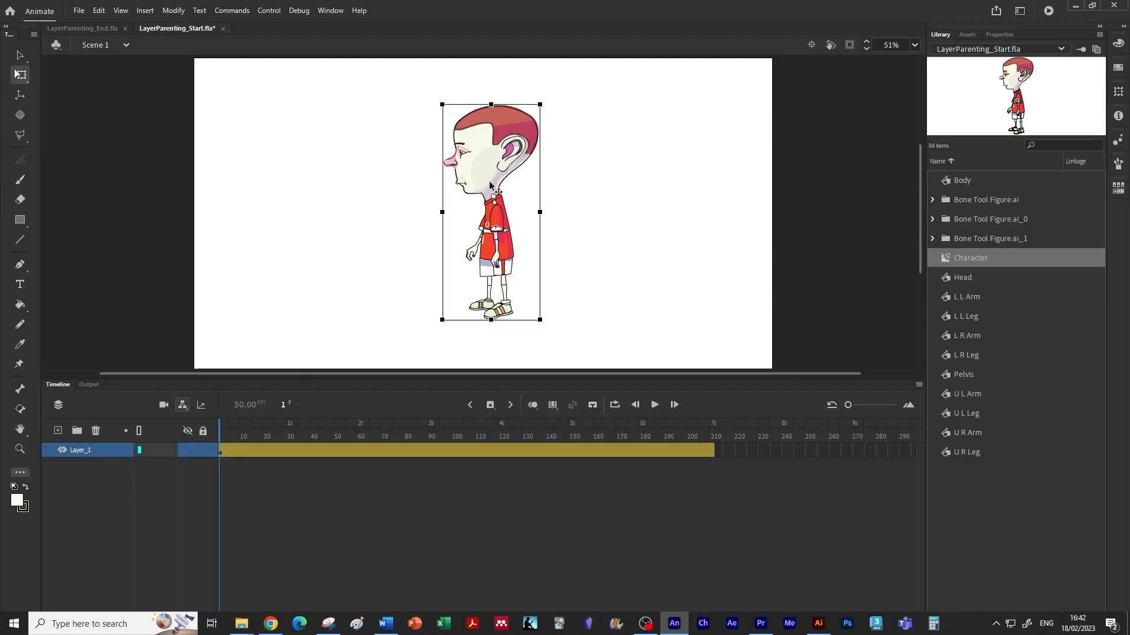
left_click_drag(486, 146, 830, 149)
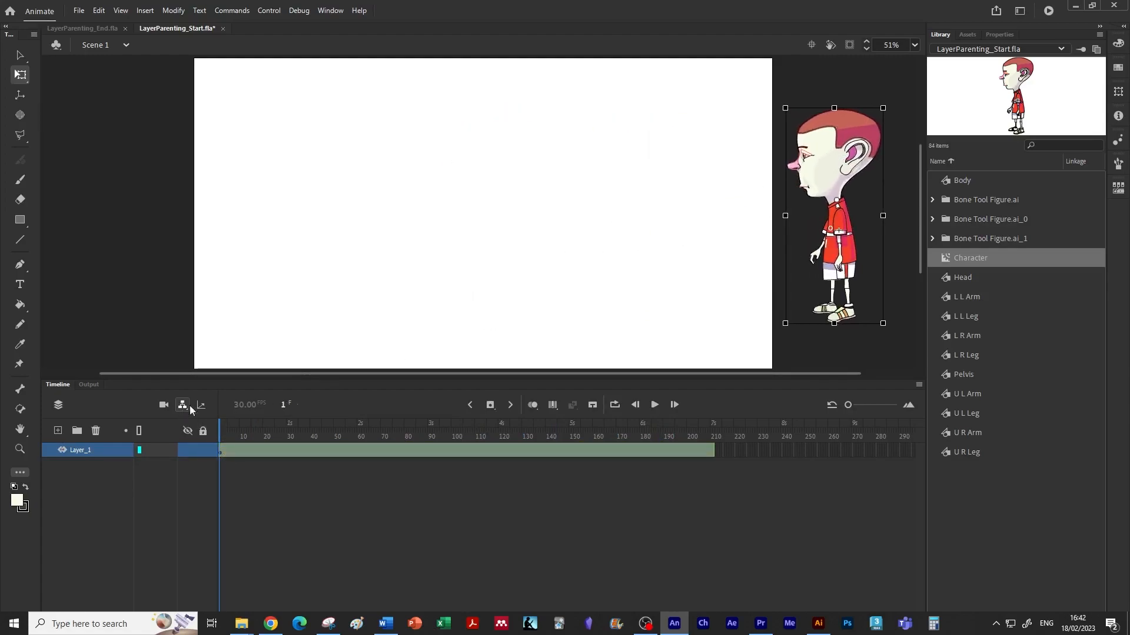
left_click_drag(217, 435, 759, 445)
left_click_drag(826, 144, 131, 155)
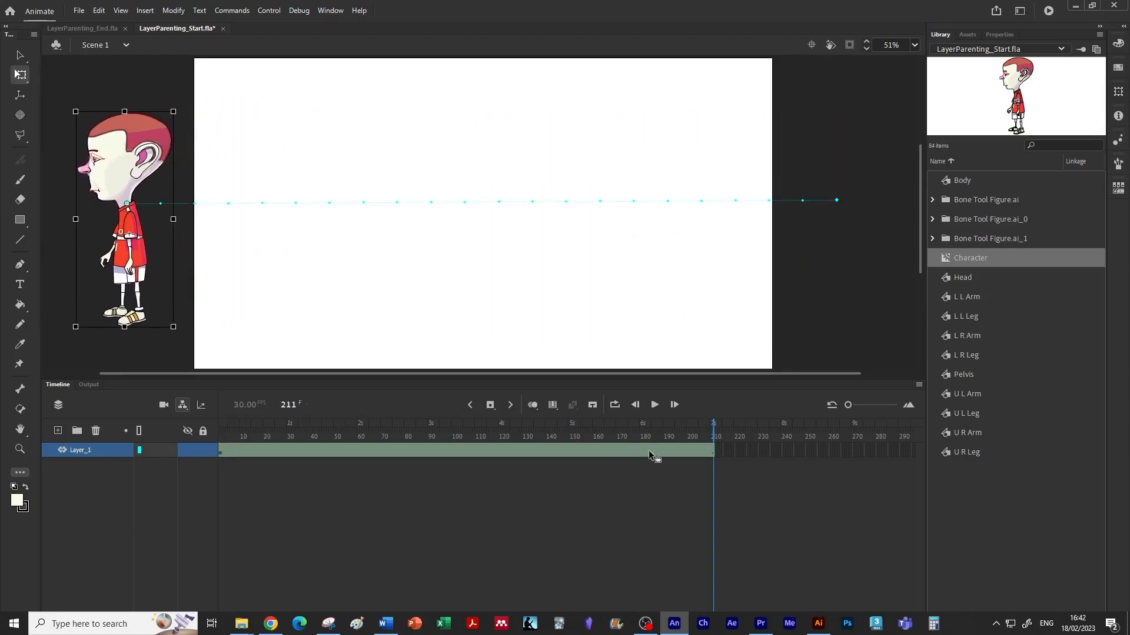
Return the playhead to frame 1, test Scene 1 to preview the character's walk across the stage, and close the preview
left_click_drag(715, 432, 217, 424)
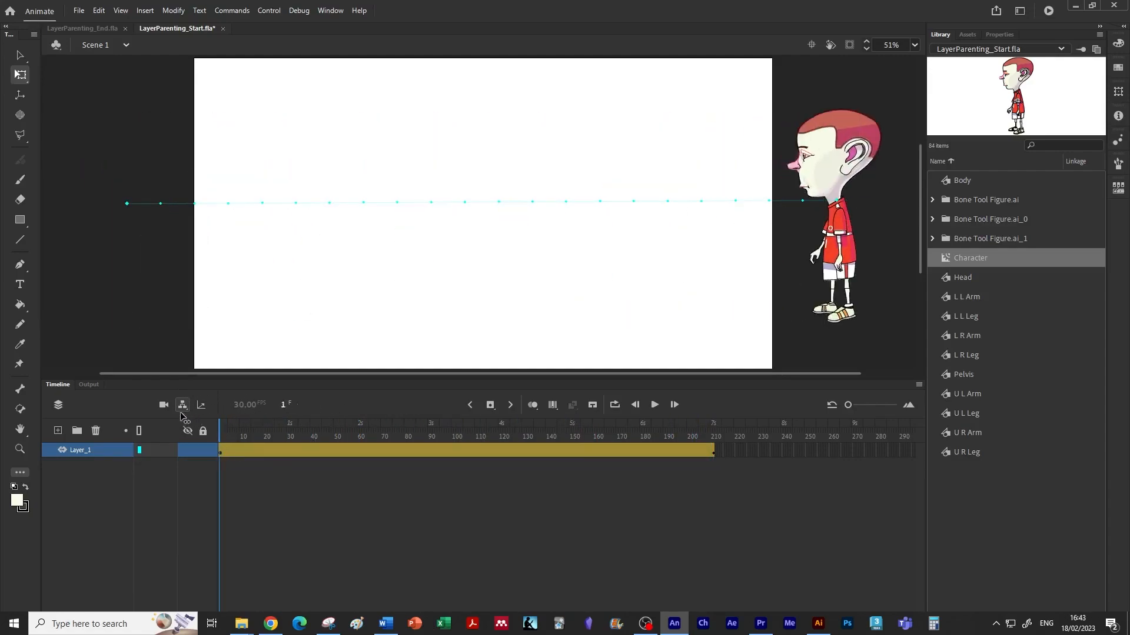
left_click(274, 11)
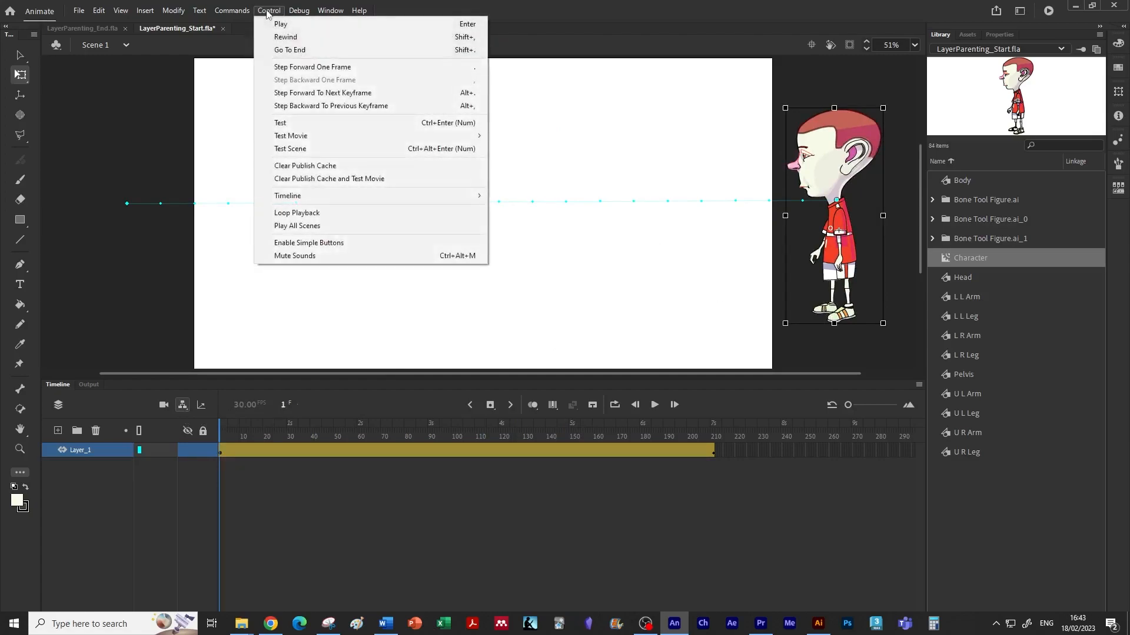
left_click(296, 150)
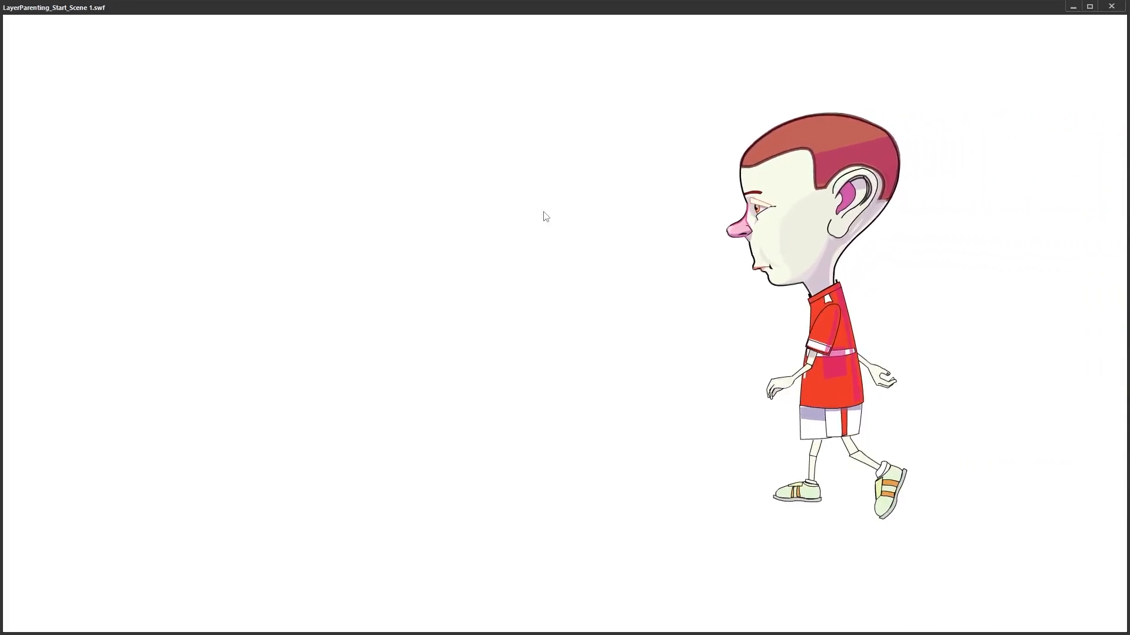
left_click(1111, 6)
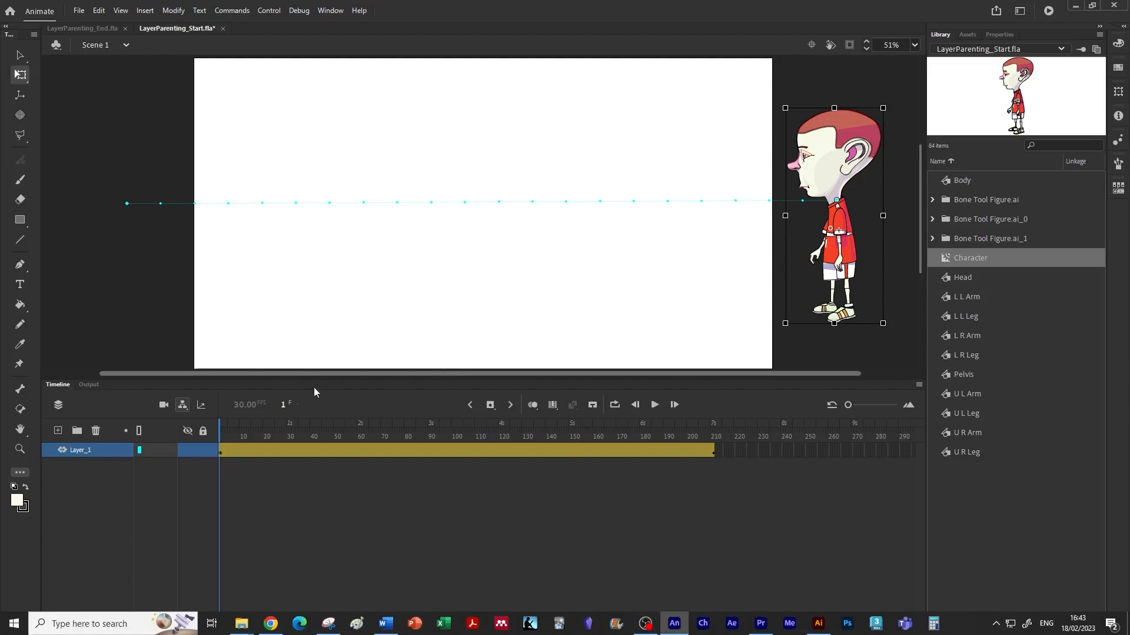
left_click_drag(222, 435, 163, 437)
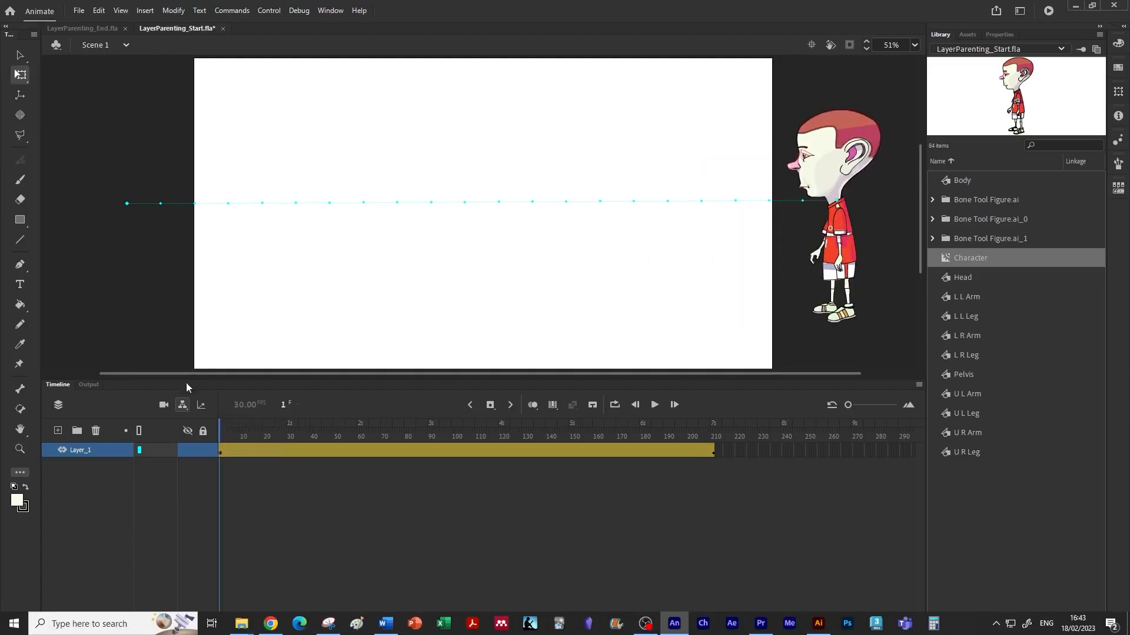
Open the Character clip in place, enable looping over its full walk cycle, and play the loop before pausing it
double_click(848, 161)
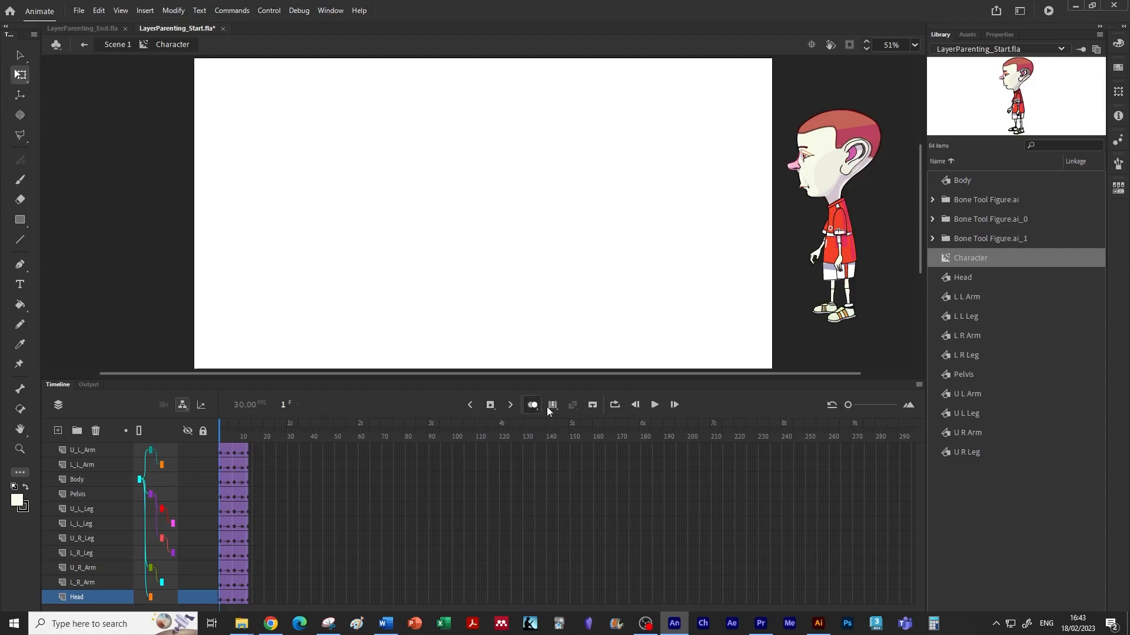
left_click(616, 405)
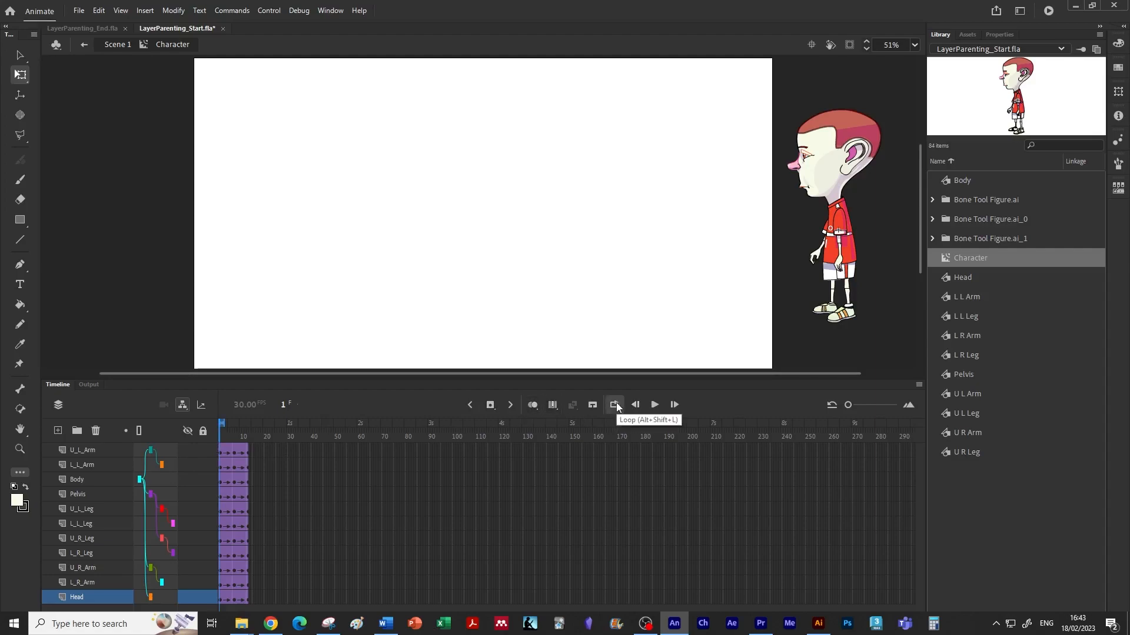
left_click_drag(223, 423, 249, 423)
left_click(655, 405)
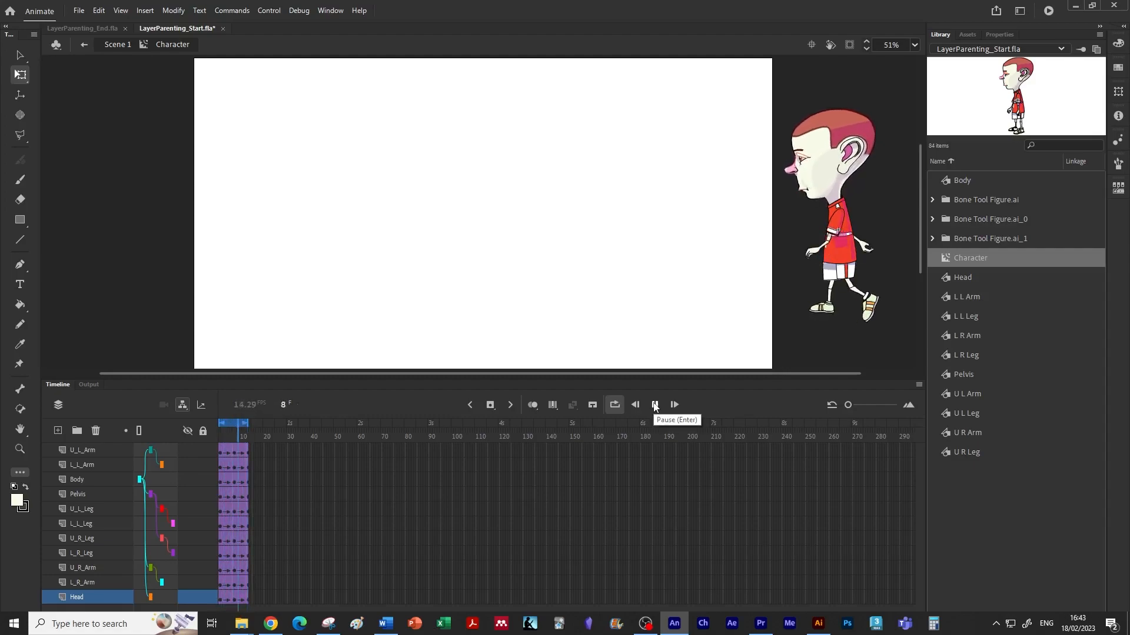
left_click(655, 405)
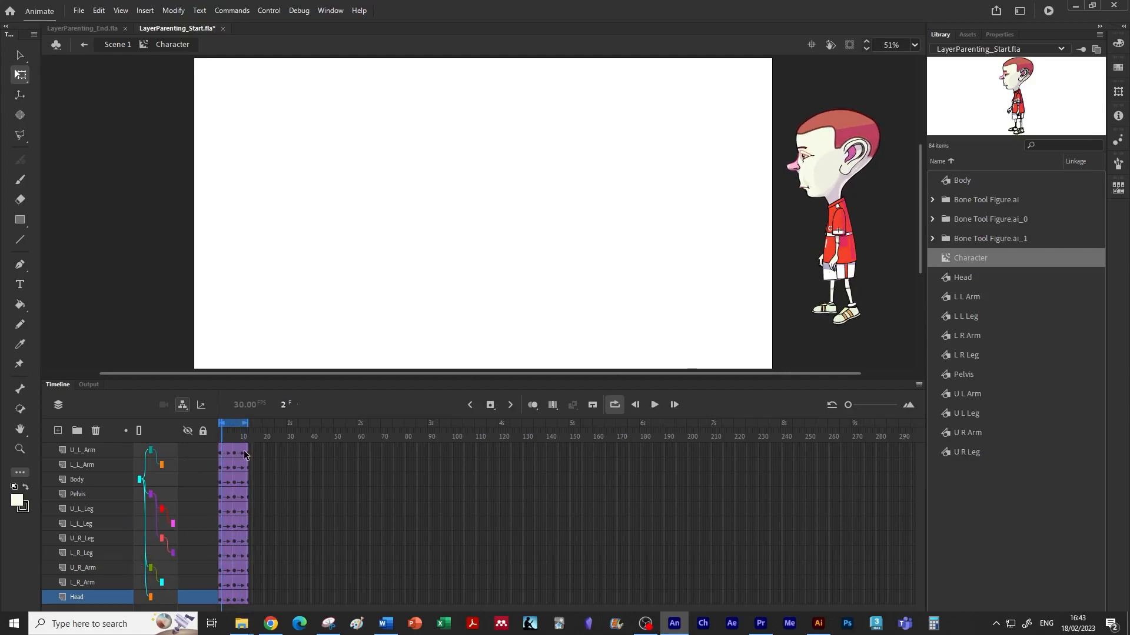
Inspect the character's lower leg and arm, and scrub the walk cycle to frame 8 to check the stride pose
left_click(858, 312)
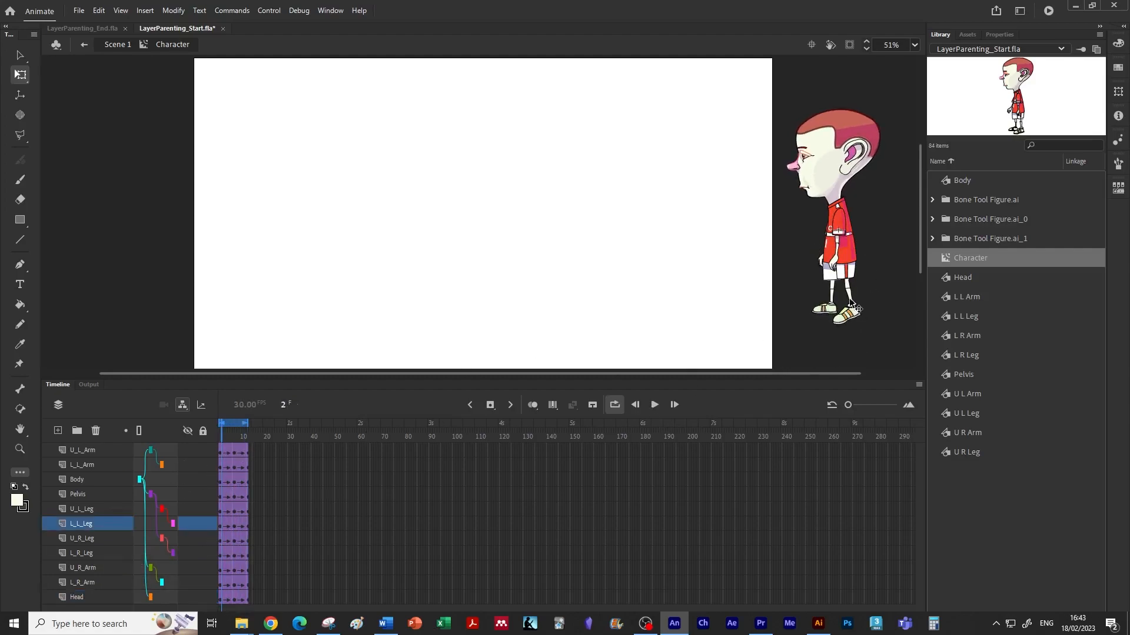
left_click(843, 248)
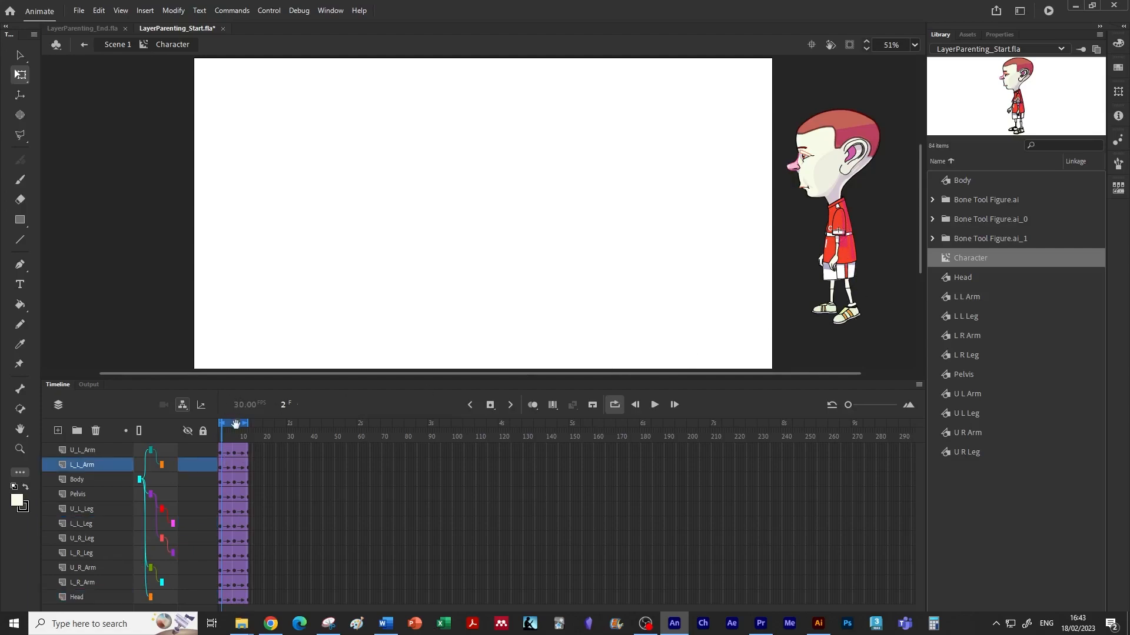
left_click_drag(221, 436, 235, 436)
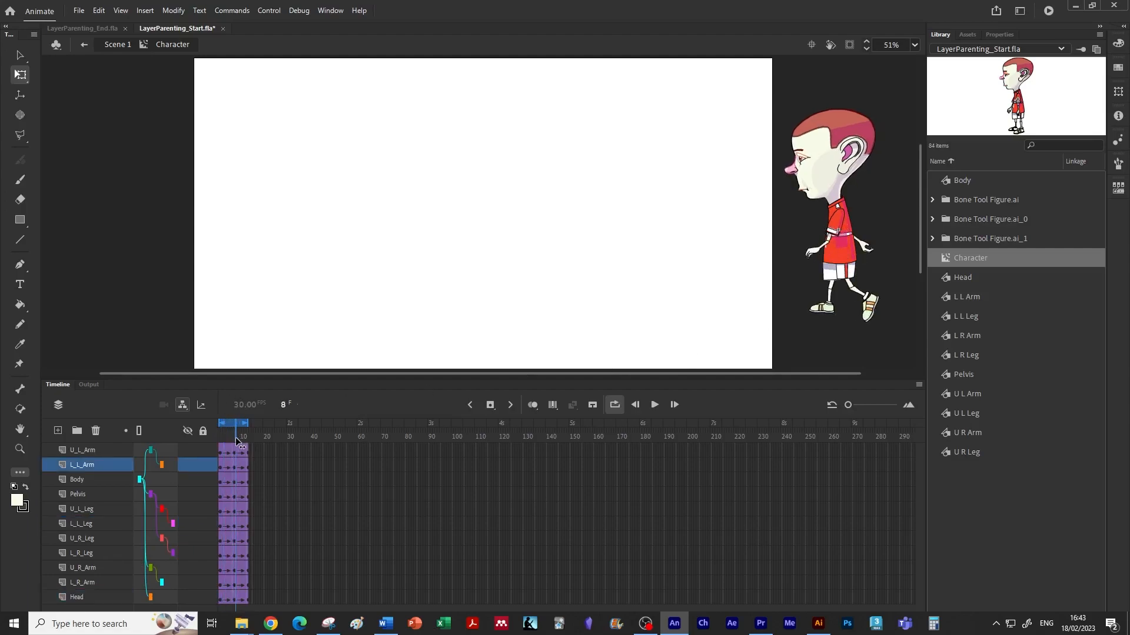